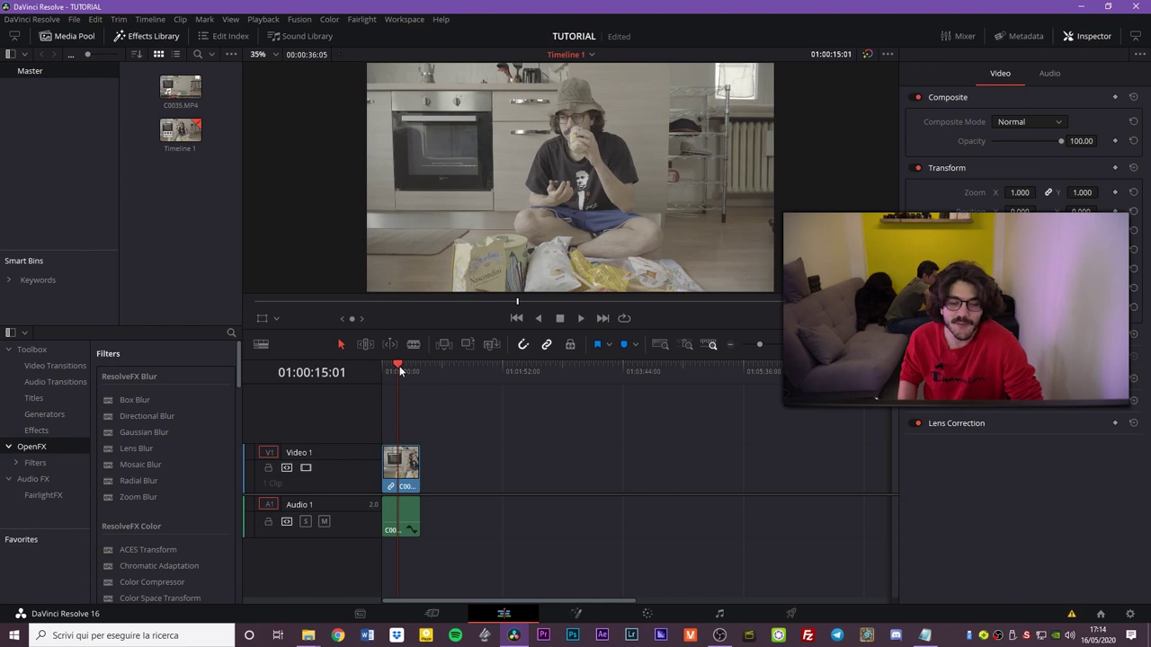
Switch from the Edit page to the Color page to grade the kitchen clip.
click(646, 615)
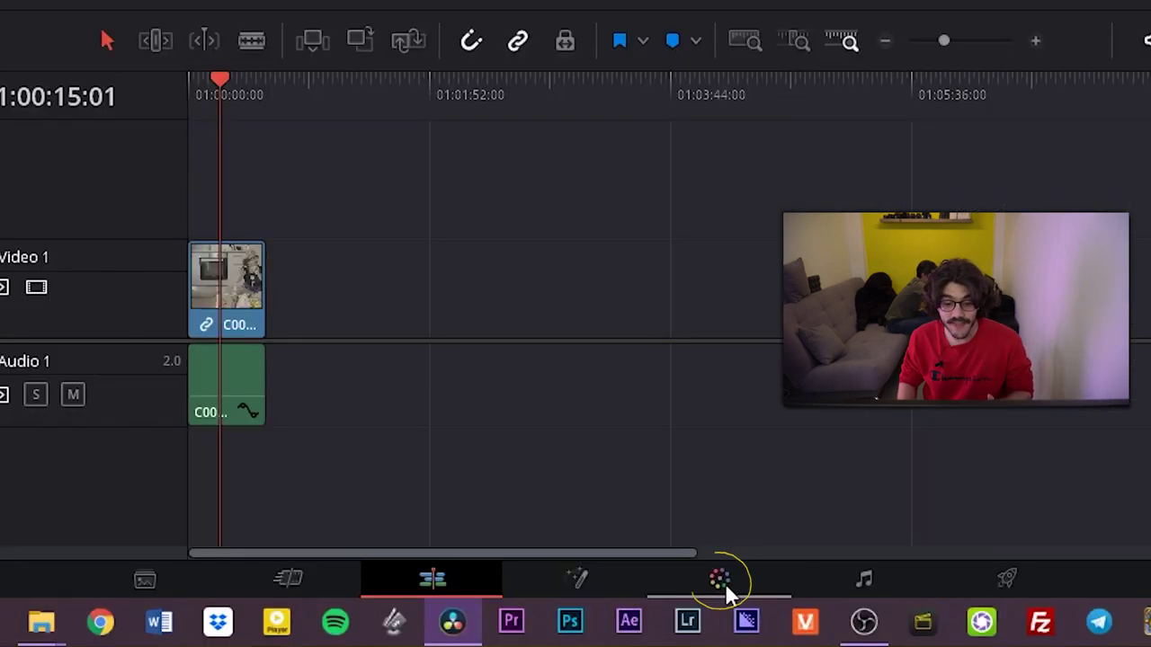
click(725, 583)
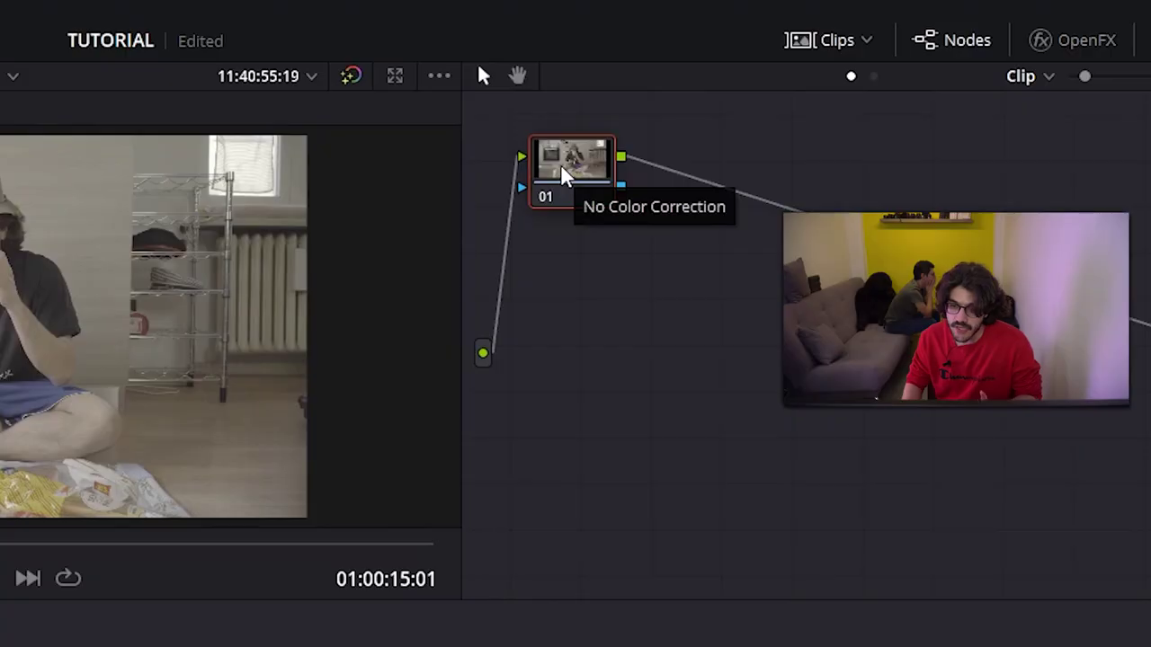
Label node 01 'WB' and white-balance it by sampling a neutral grey area of the frame.
right_click(561, 171)
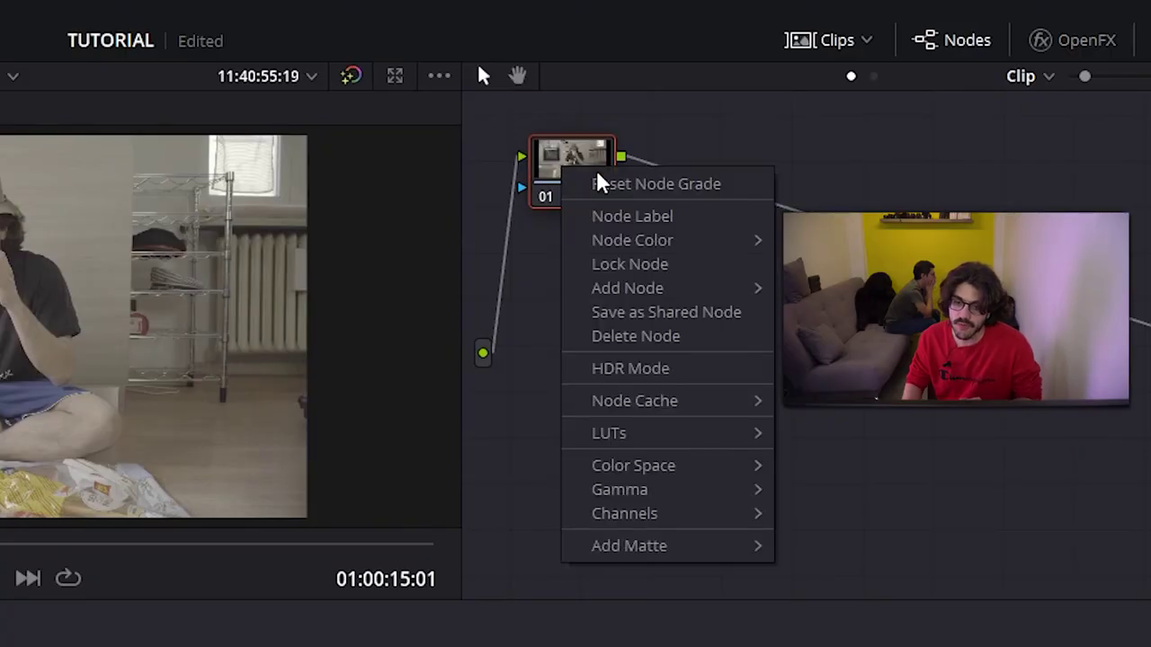
click(668, 215)
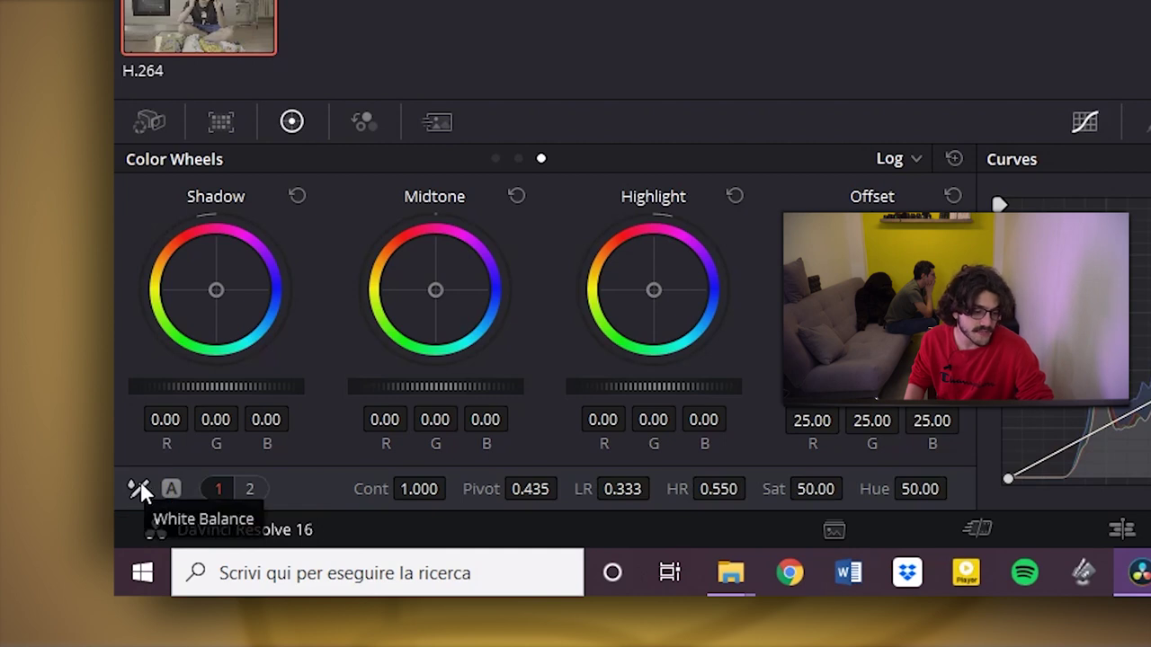
click(141, 485)
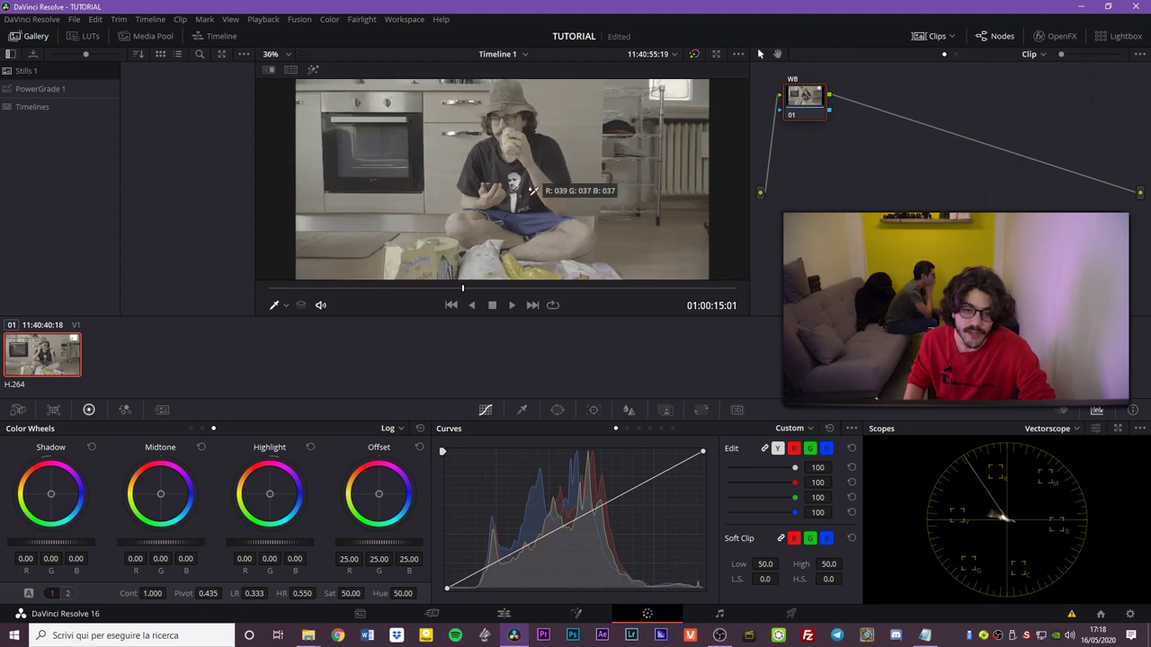
scroll(544, 192, up, 2)
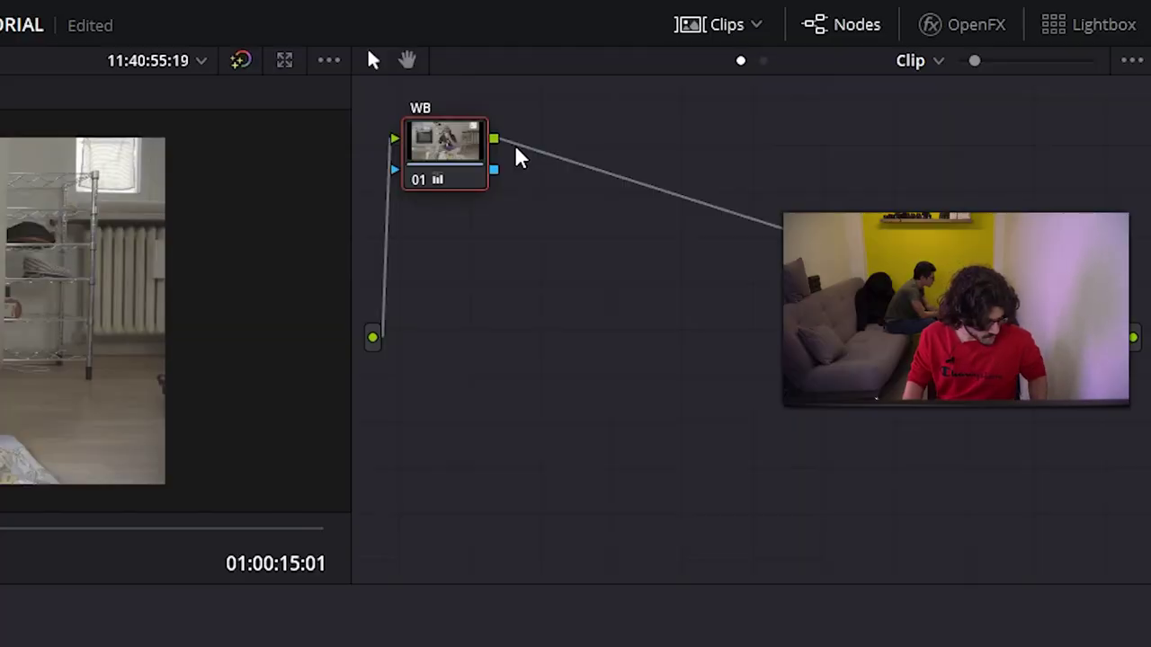
Add serial node 02 after WB and label it 'luma/contrast'.
key(alt+s)
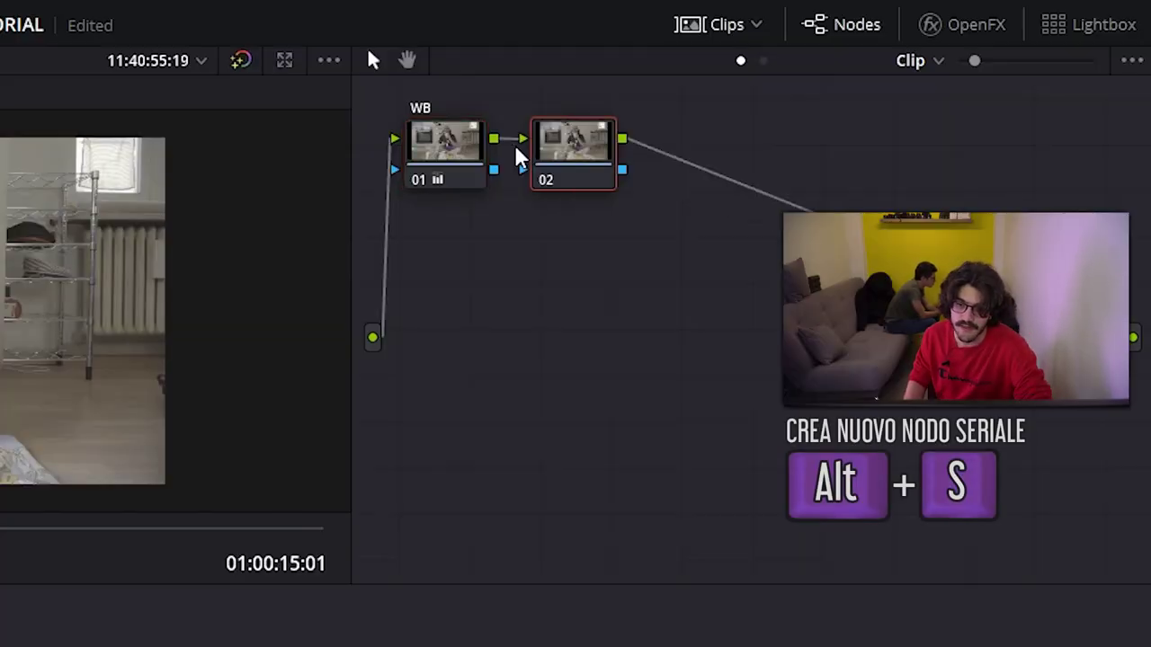
right_click(550, 158)
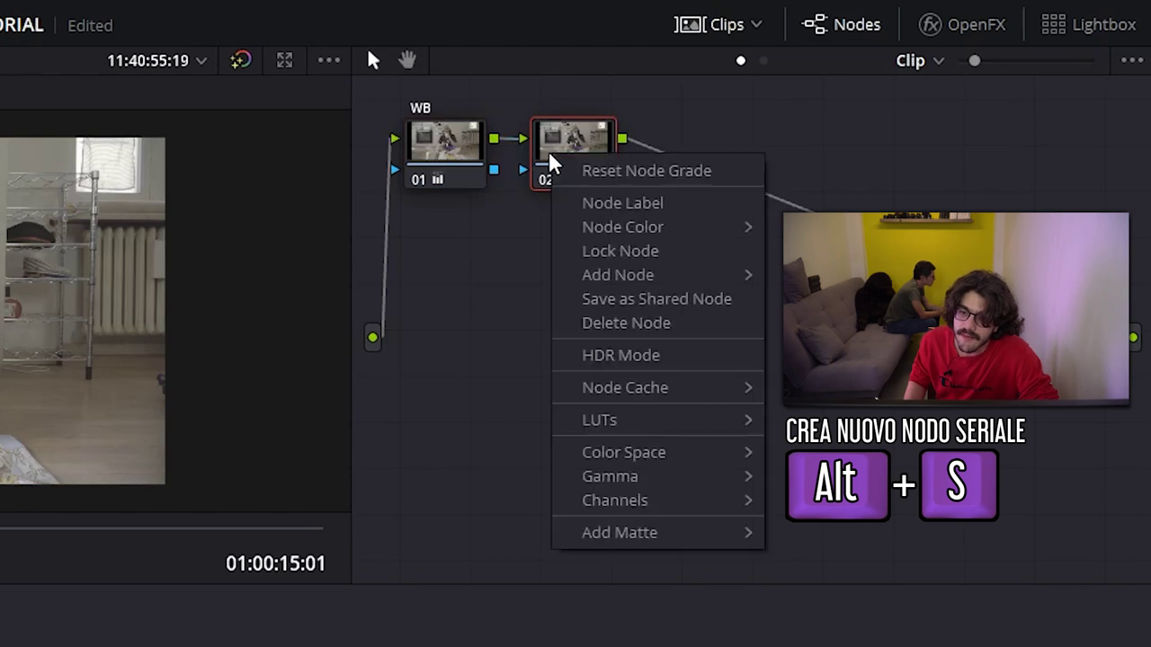
click(605, 205)
text(luma/contr.)
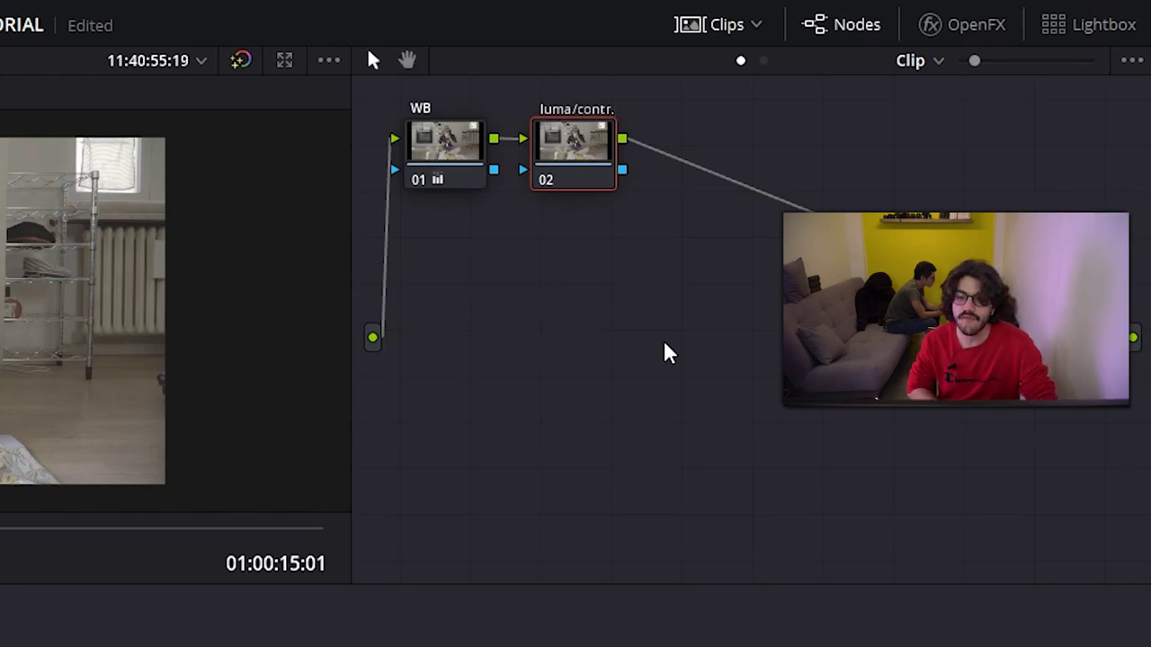
key(Return)
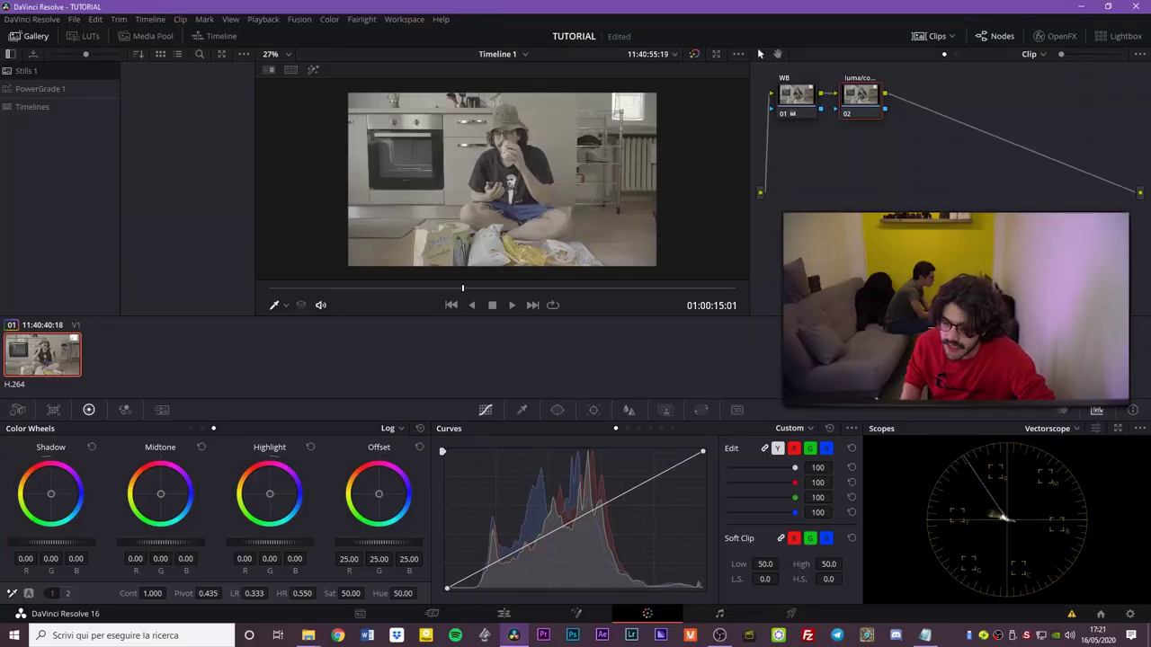
Change the scope type from Vectorscope to RGB Parade.
click(1073, 428)
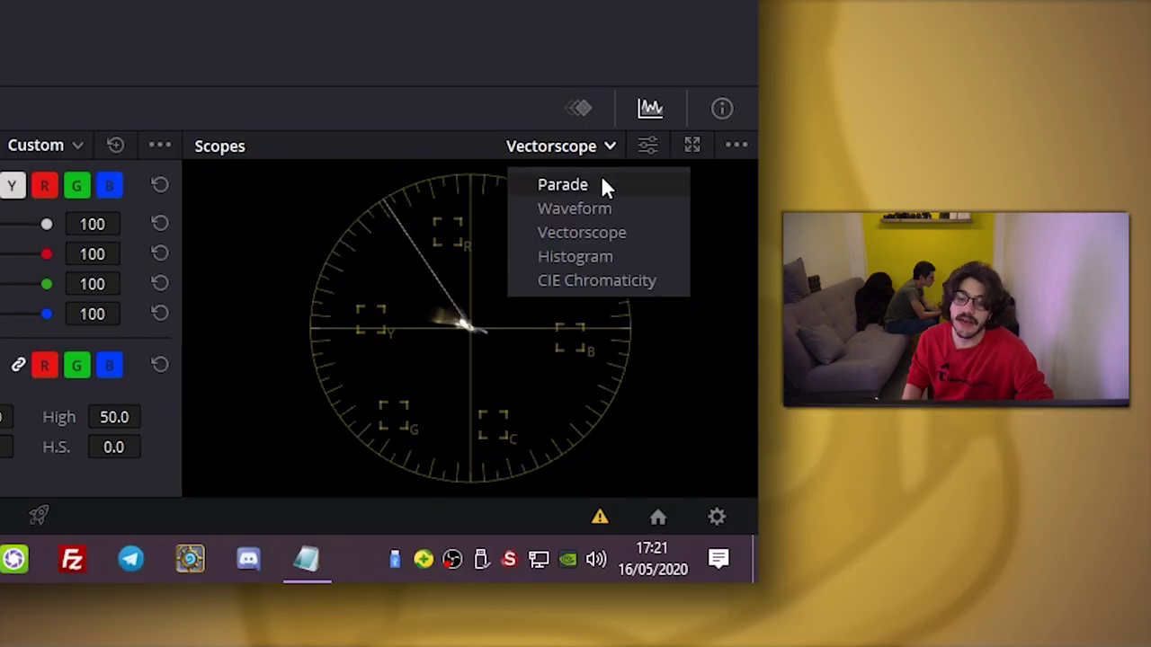
click(604, 186)
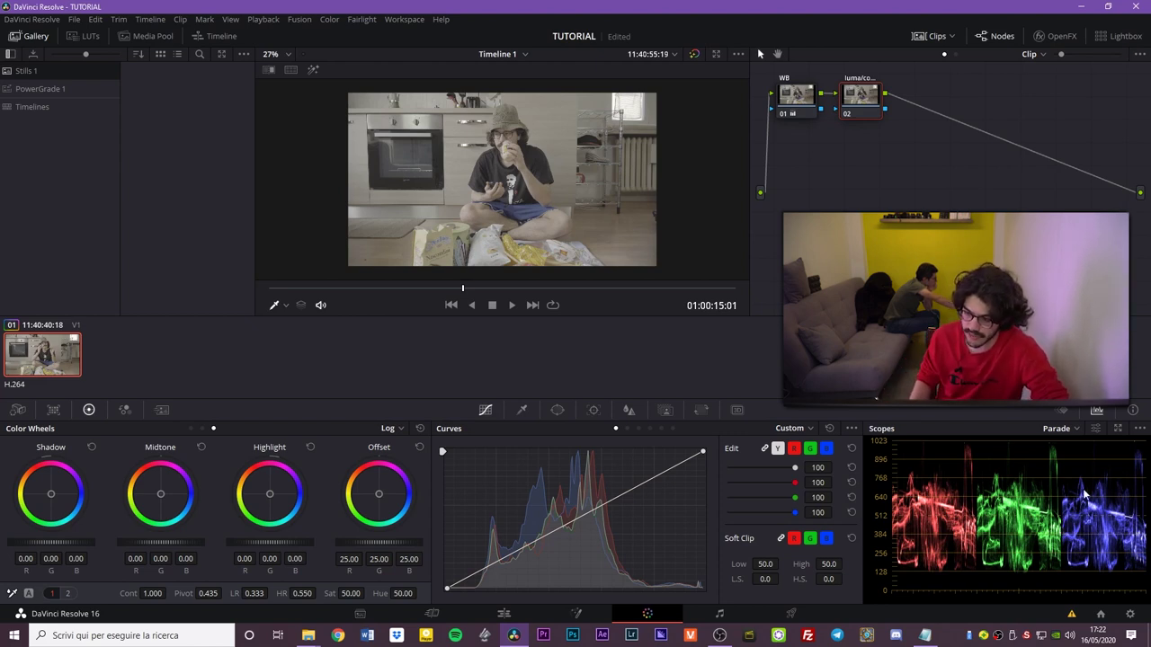
scroll(601, 205, up, 1)
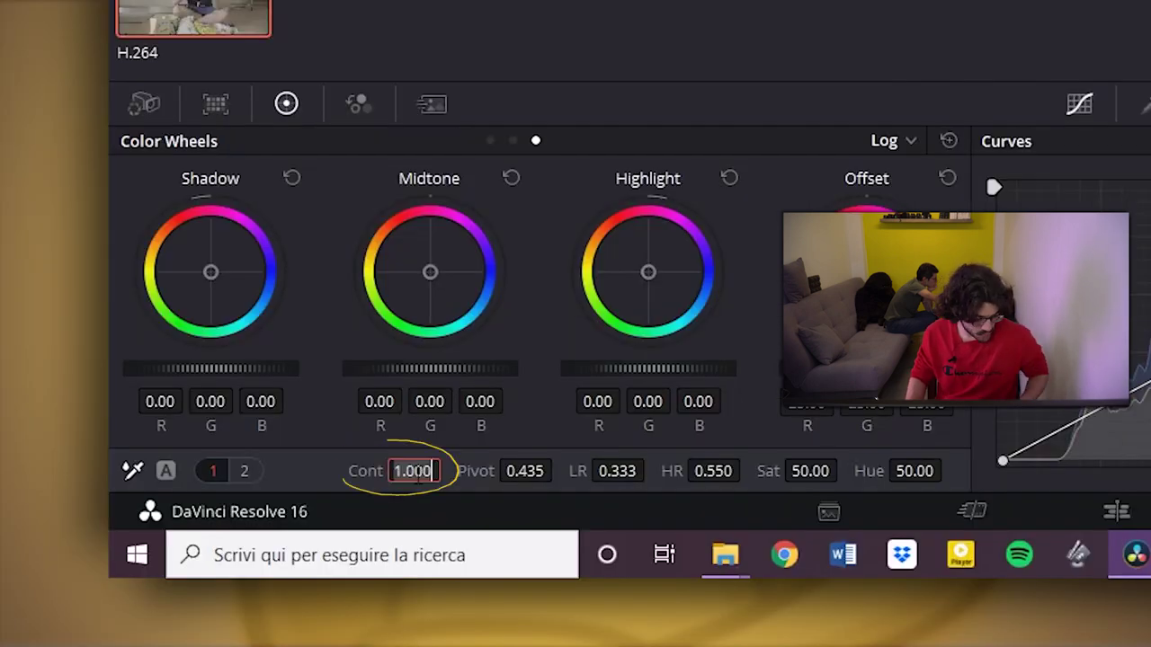
Raise node 02's contrast from 1.000 to 1.300.
double_click(153, 594)
text(1.3)
key(Return)
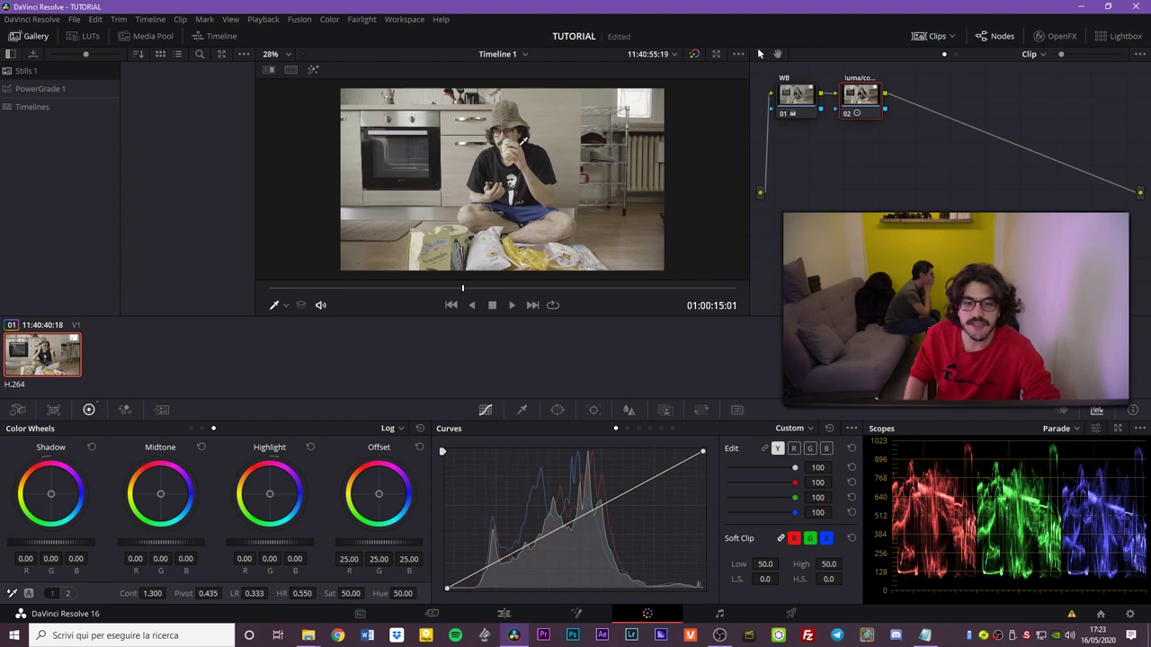
scroll(524, 140, up, 1)
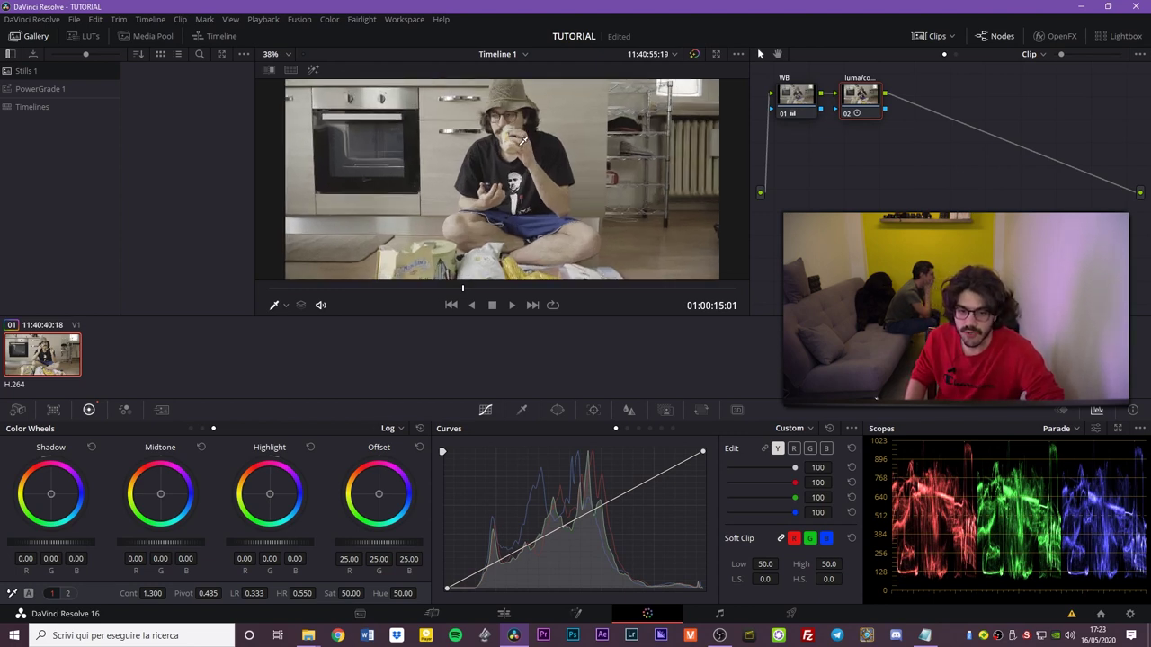
scroll(523, 140, up, 2)
scroll(529, 167, up, 2)
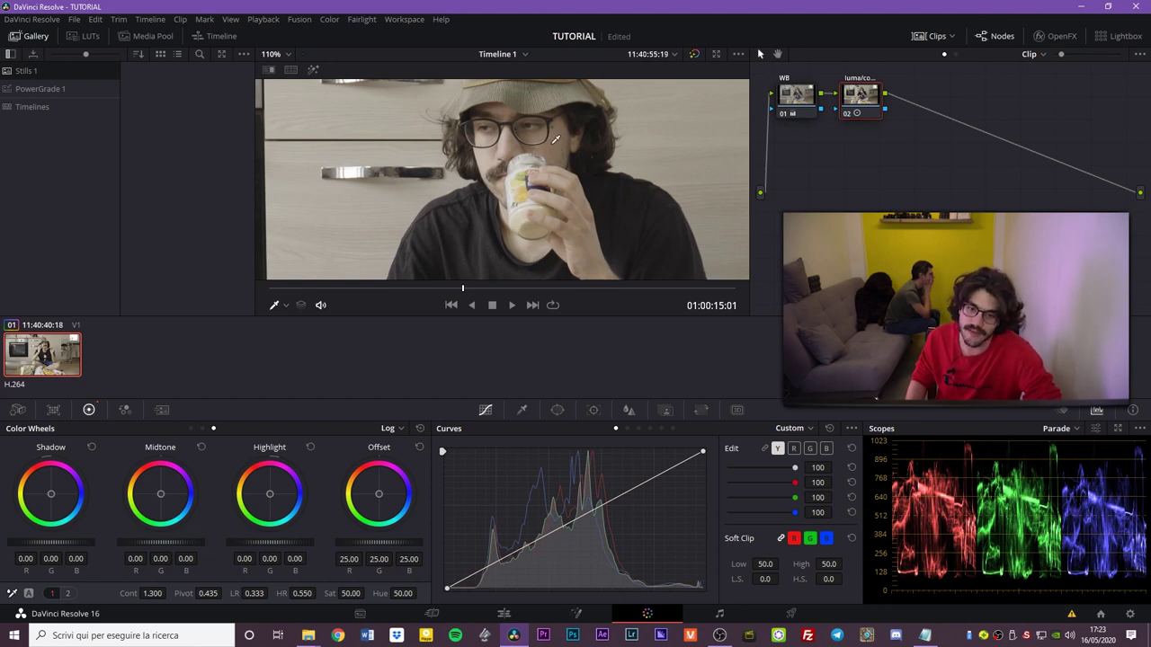
With the Qualifier viewer tool, sample the face onto the curves and lift the skin-tone luma point.
click(284, 304)
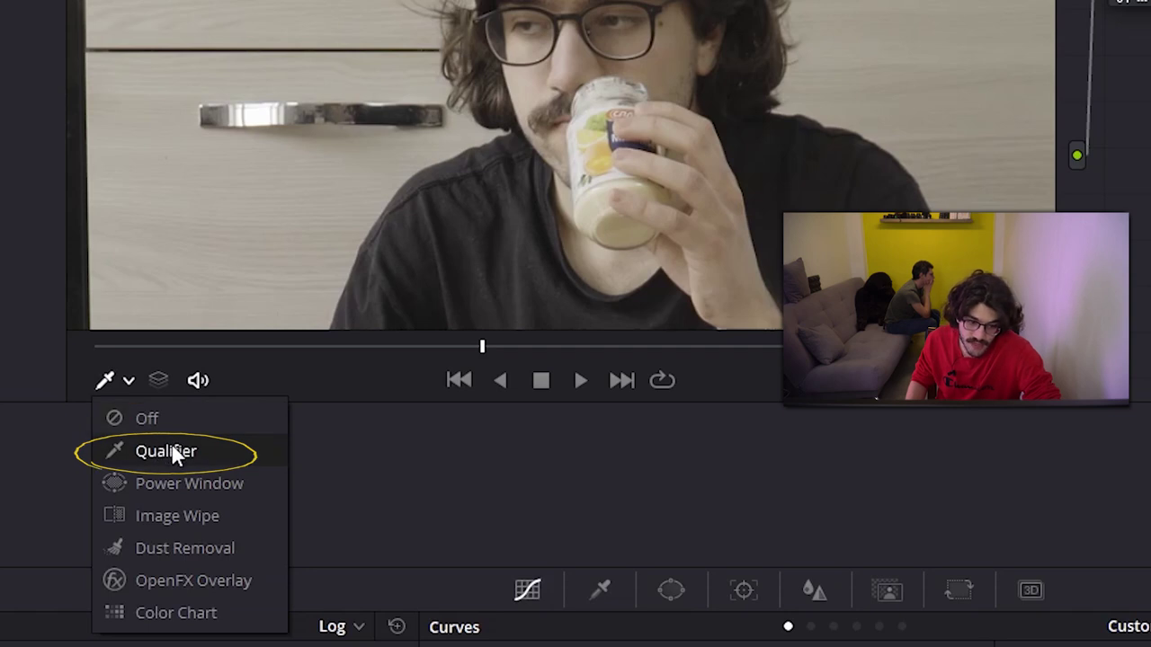
click(176, 452)
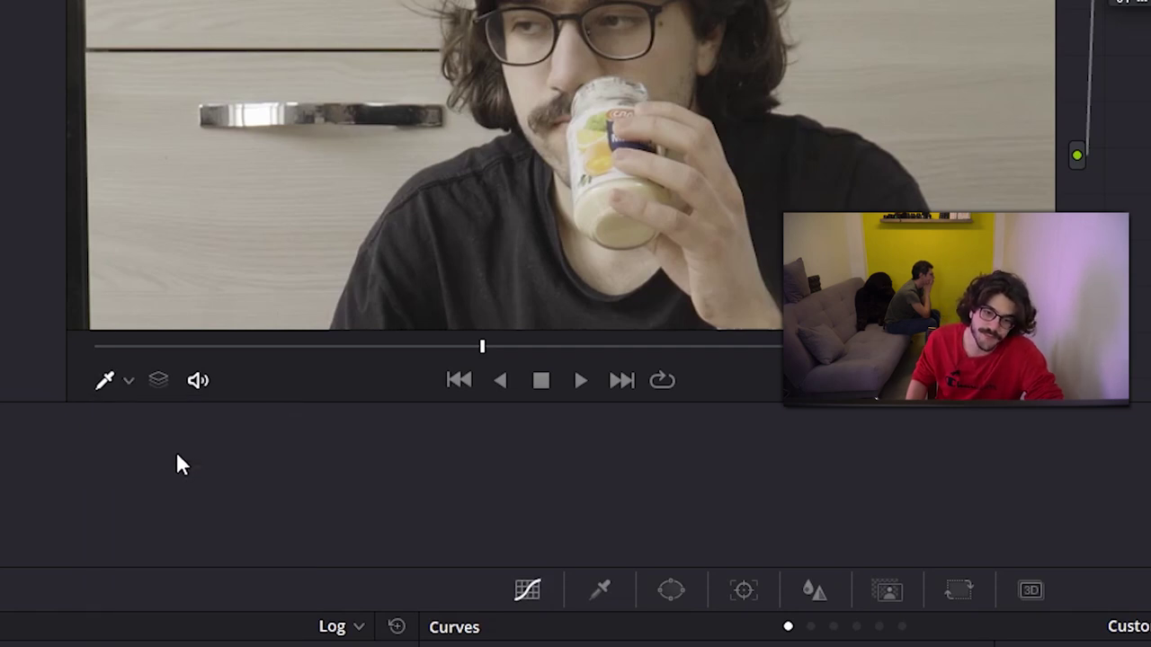
click(556, 145)
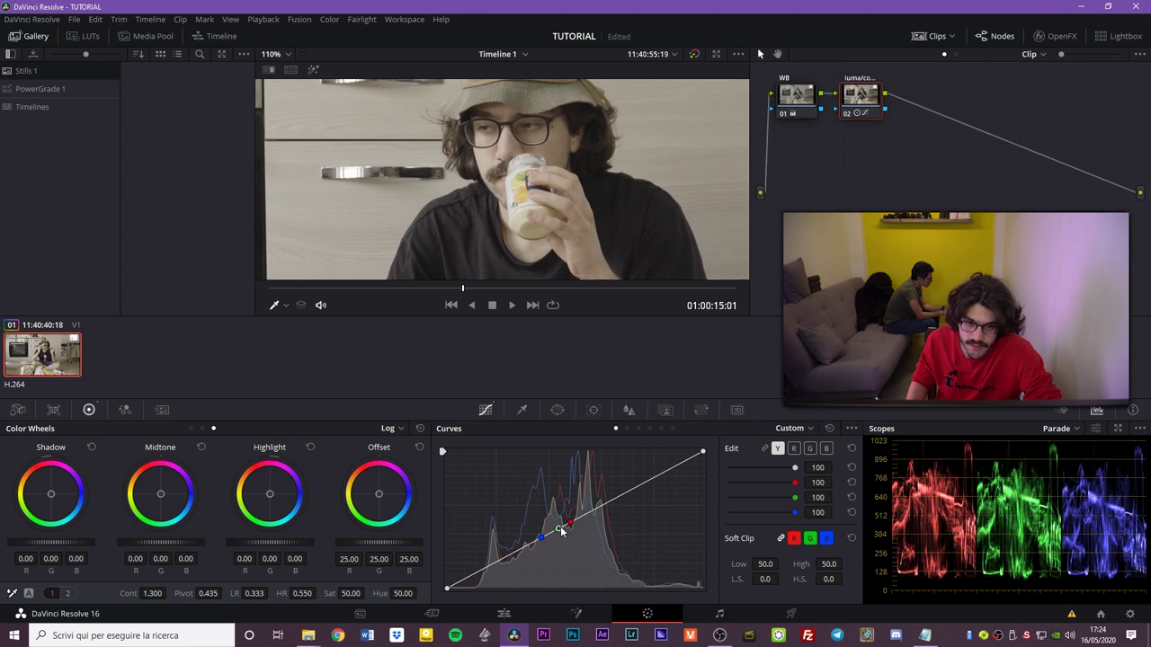
drag(561, 531, 556, 530)
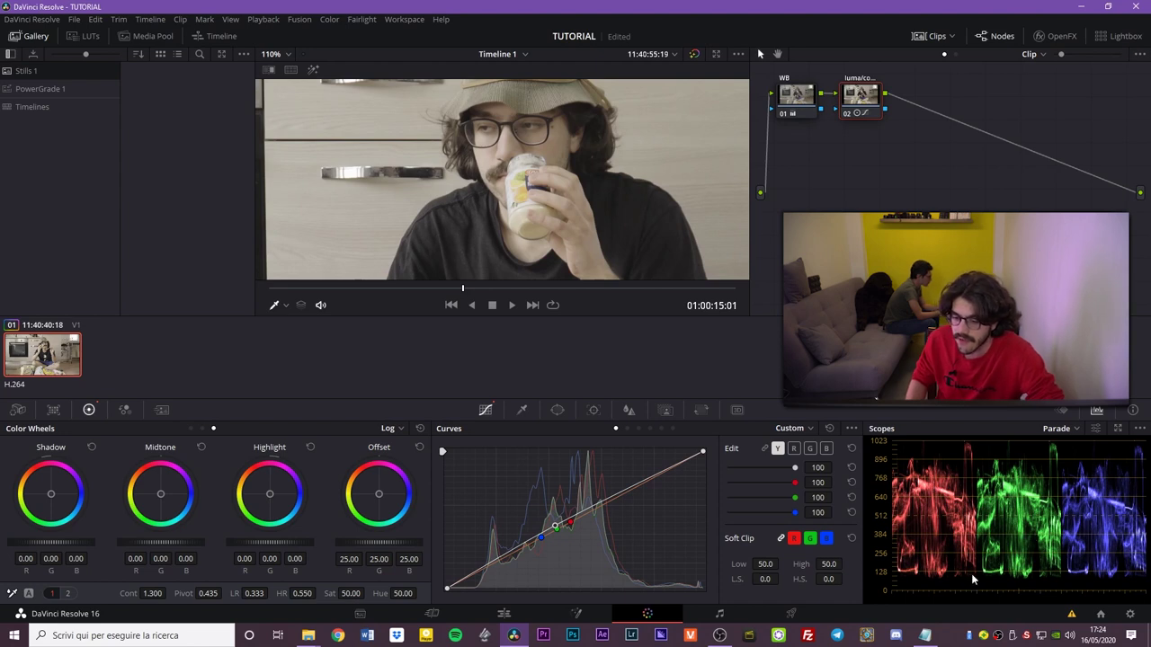
Zoom and reposition the viewer, then bring the whole frame back into view.
scroll(581, 182, down, 2)
scroll(585, 180, down, 2)
scroll(589, 177, down, 2)
scroll(595, 175, down, 1)
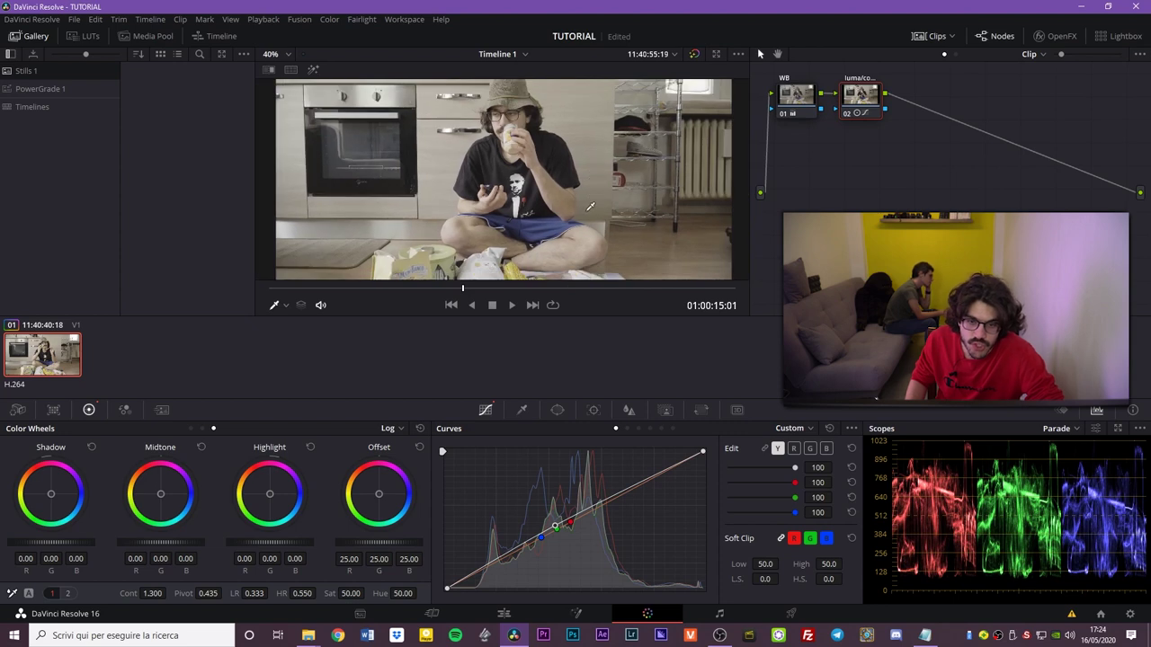
scroll(589, 205, down, 1)
scroll(566, 205, up, 1)
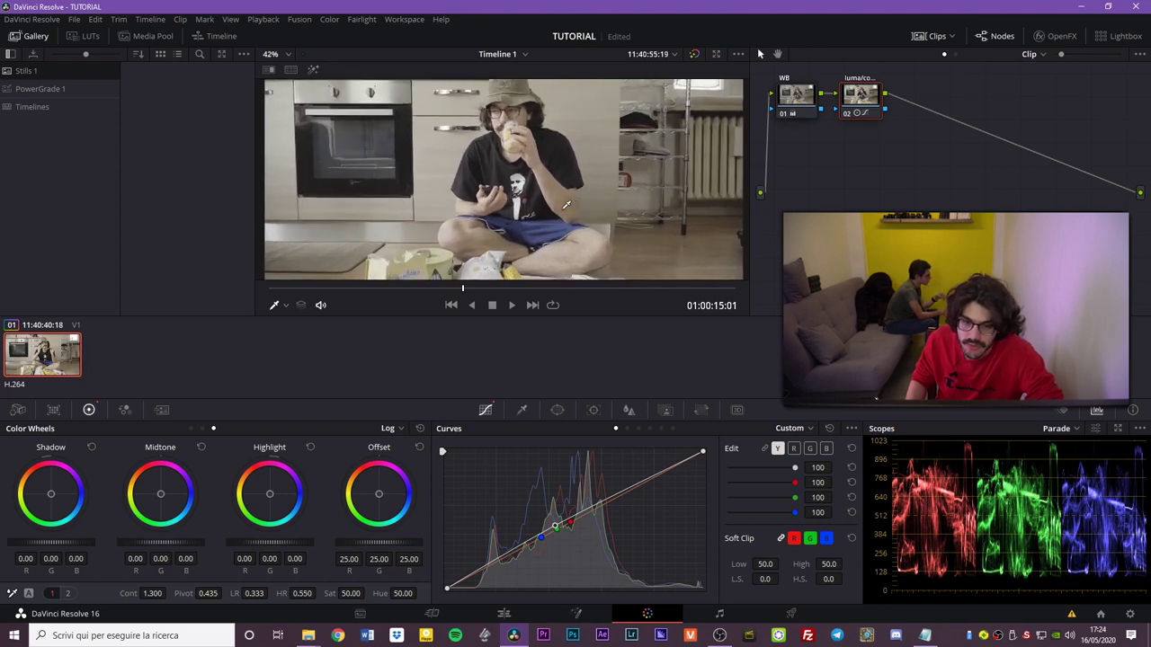
scroll(566, 205, up, 1)
scroll(565, 205, up, 1)
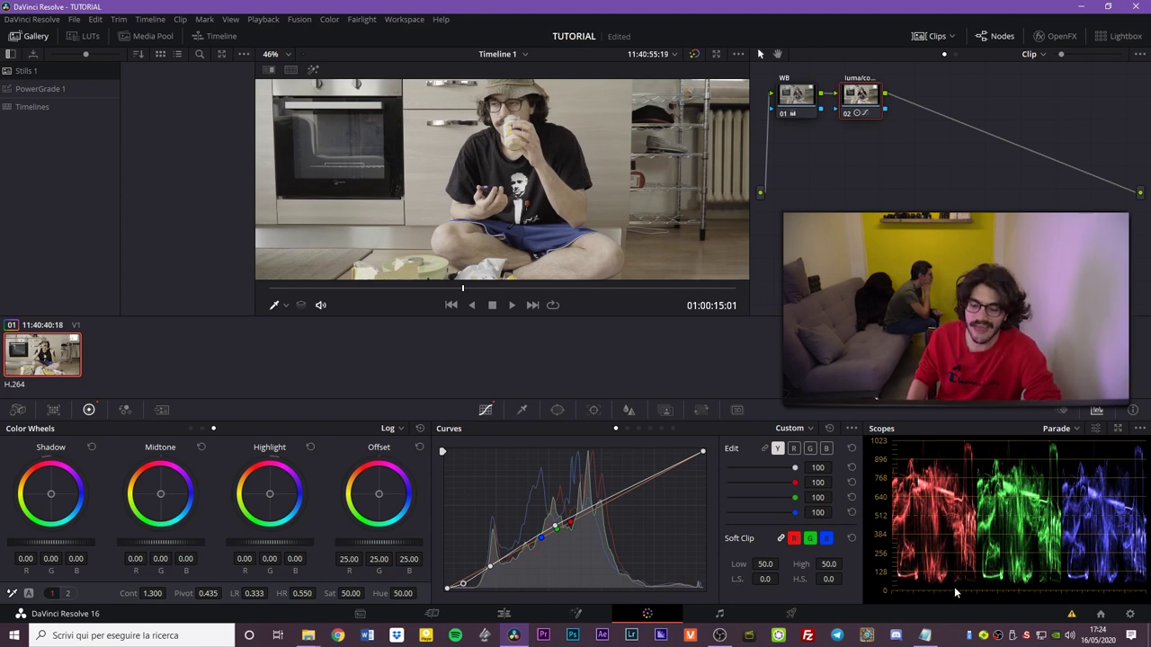
scroll(516, 175, down, 3)
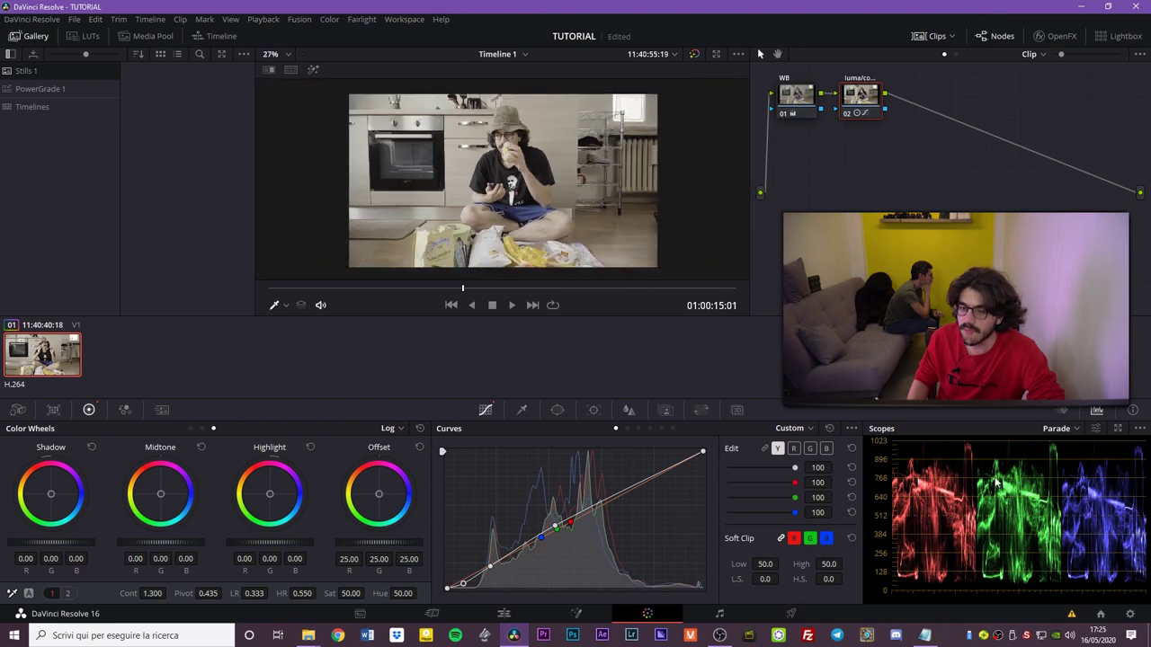
drag(593, 135, 612, 159)
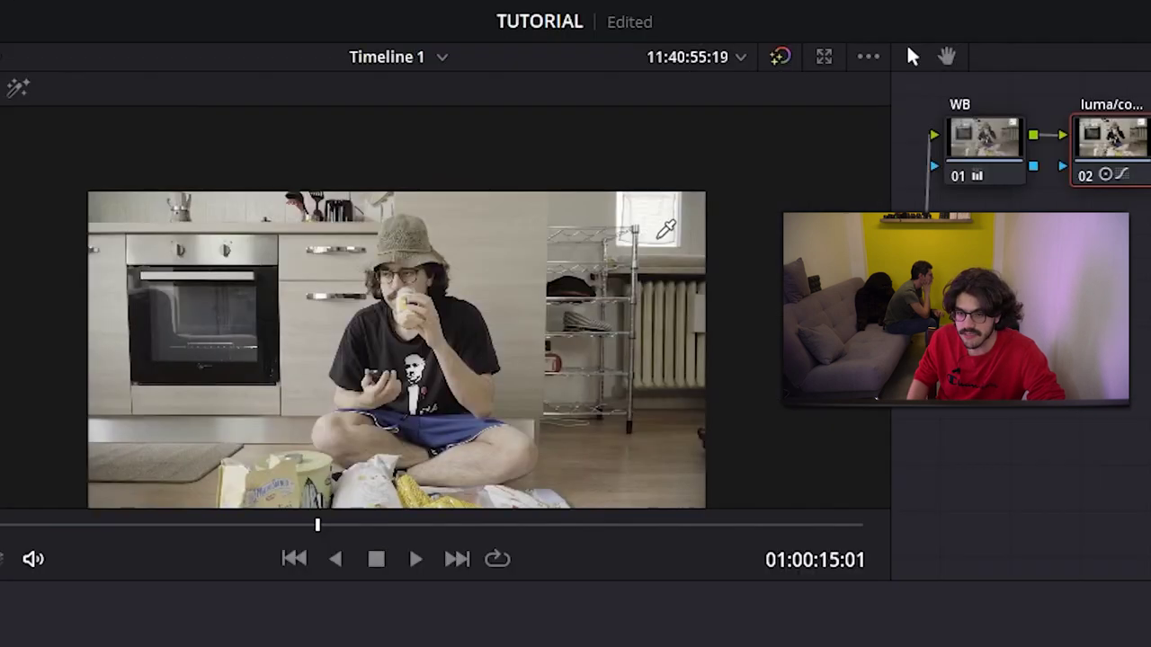
scroll(643, 139, up, 2)
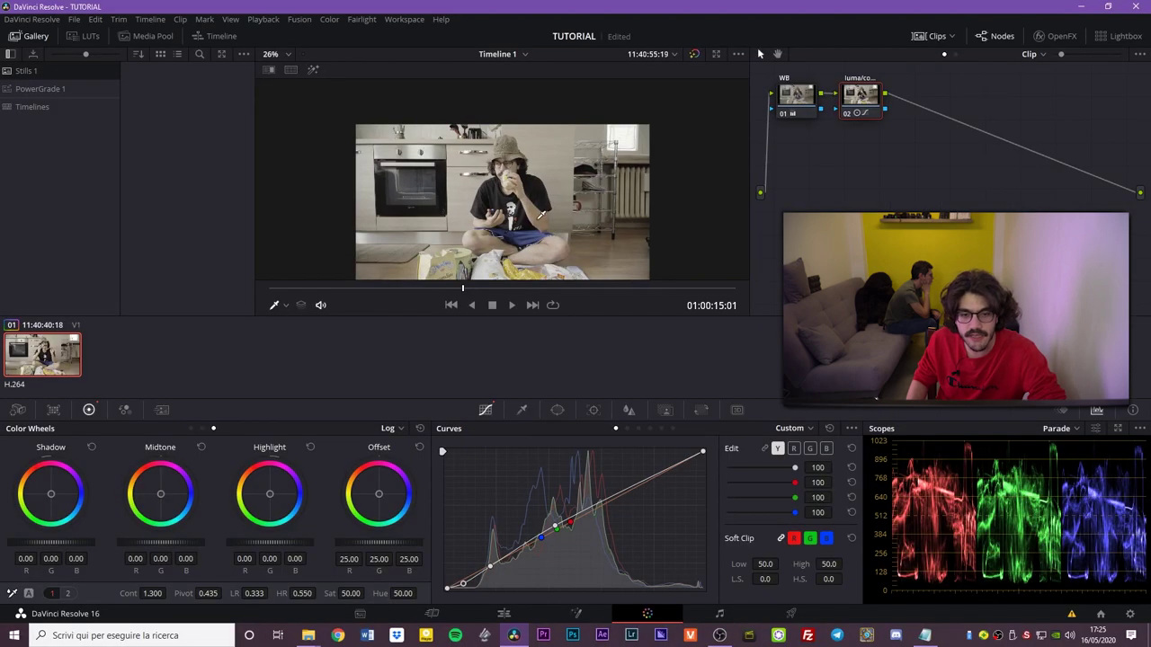
drag(541, 216, 538, 193)
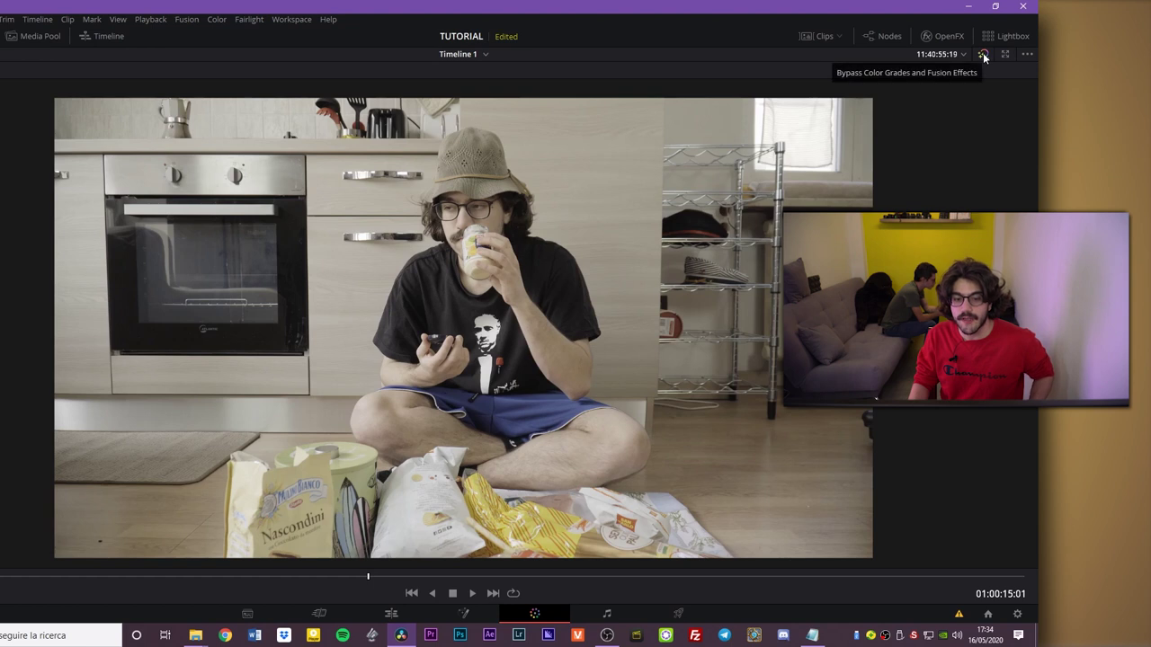
Toggle the grade bypass to compare before and after, leave the grade on, and exit the enhanced viewer.
click(984, 55)
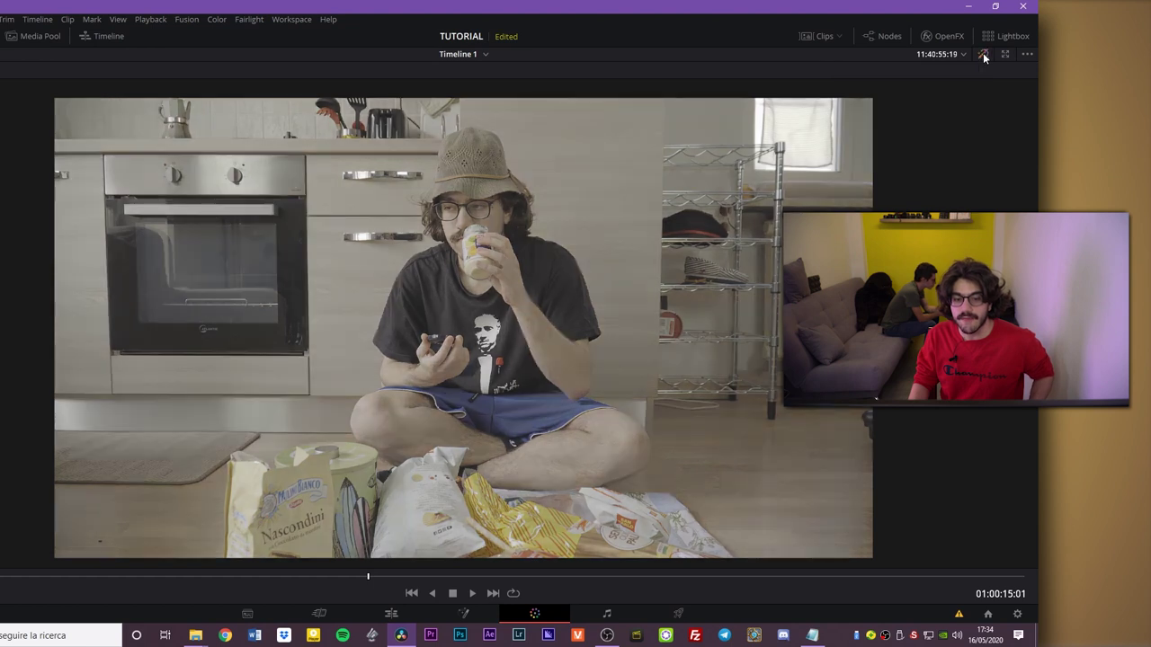
click(982, 54)
click(983, 54)
click(983, 54)
click(984, 53)
click(984, 54)
click(983, 55)
click(984, 55)
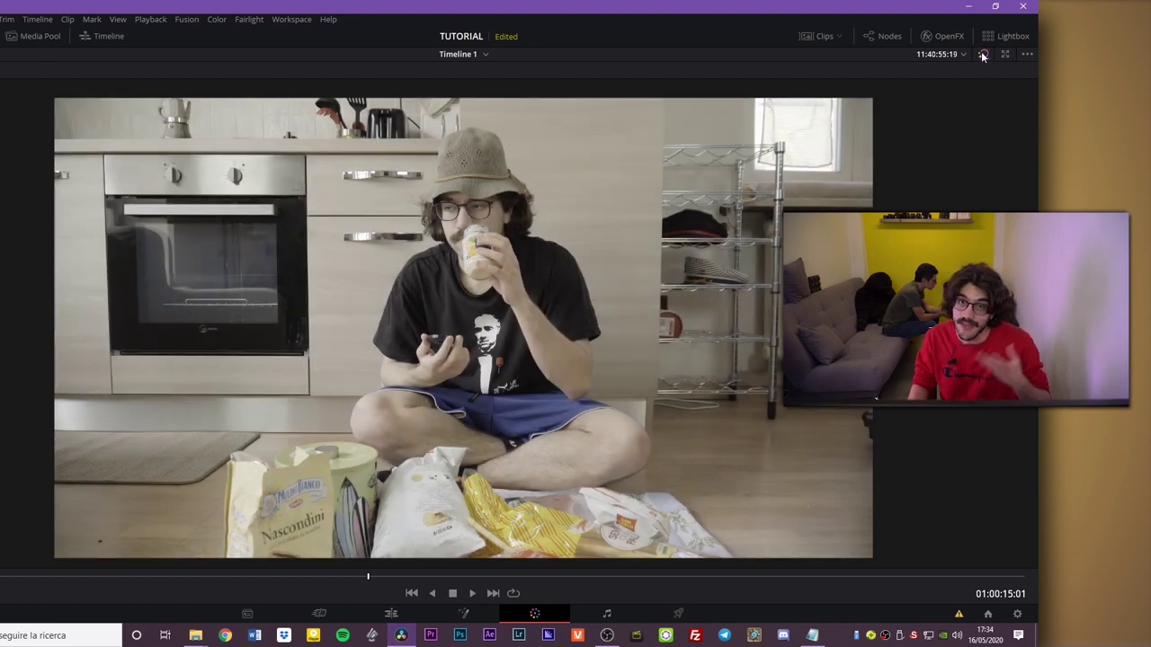
key(alt+f)
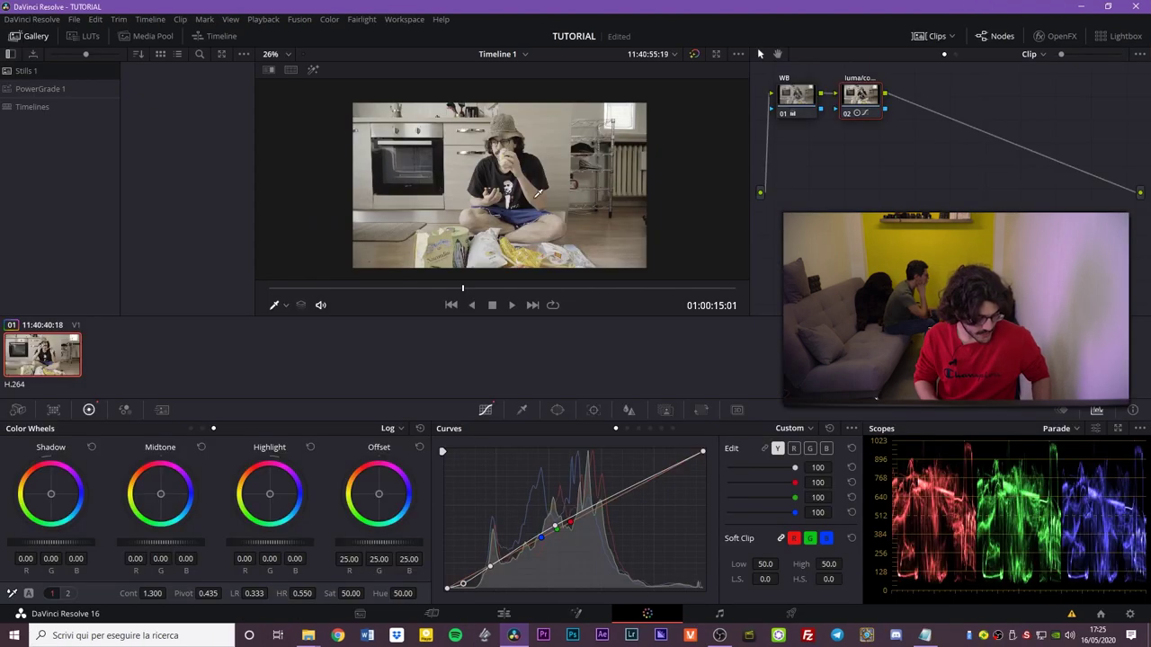
Add serial node 03 and label it 'sat'.
key(alt+s)
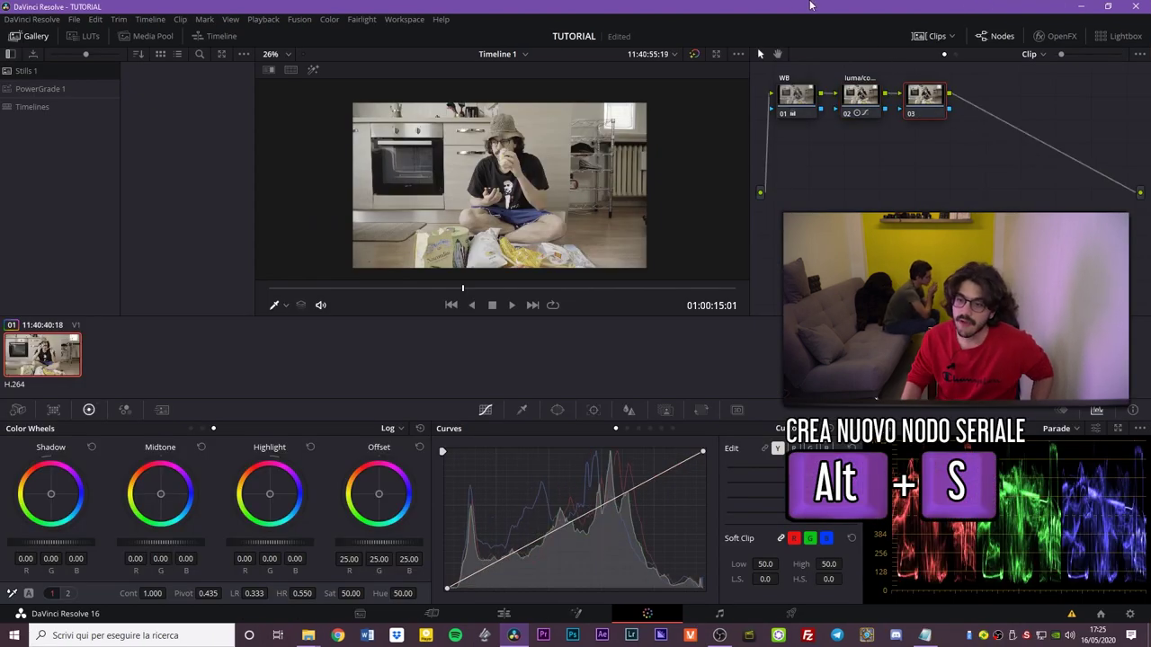
right_click(935, 101)
click(970, 121)
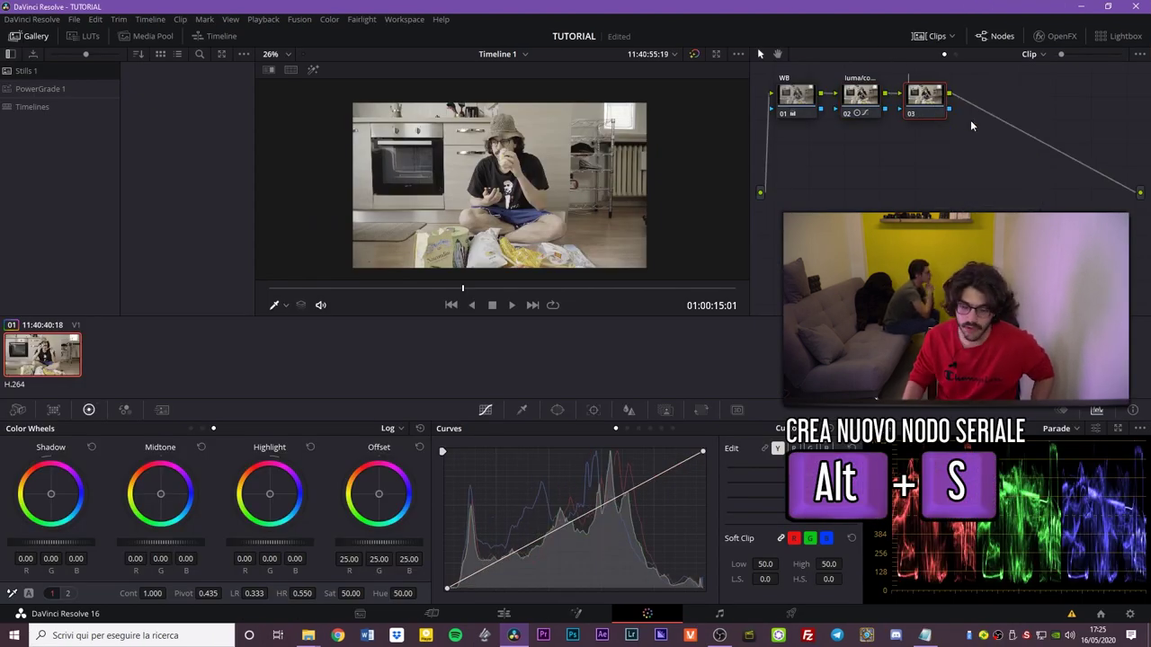
text(sat)
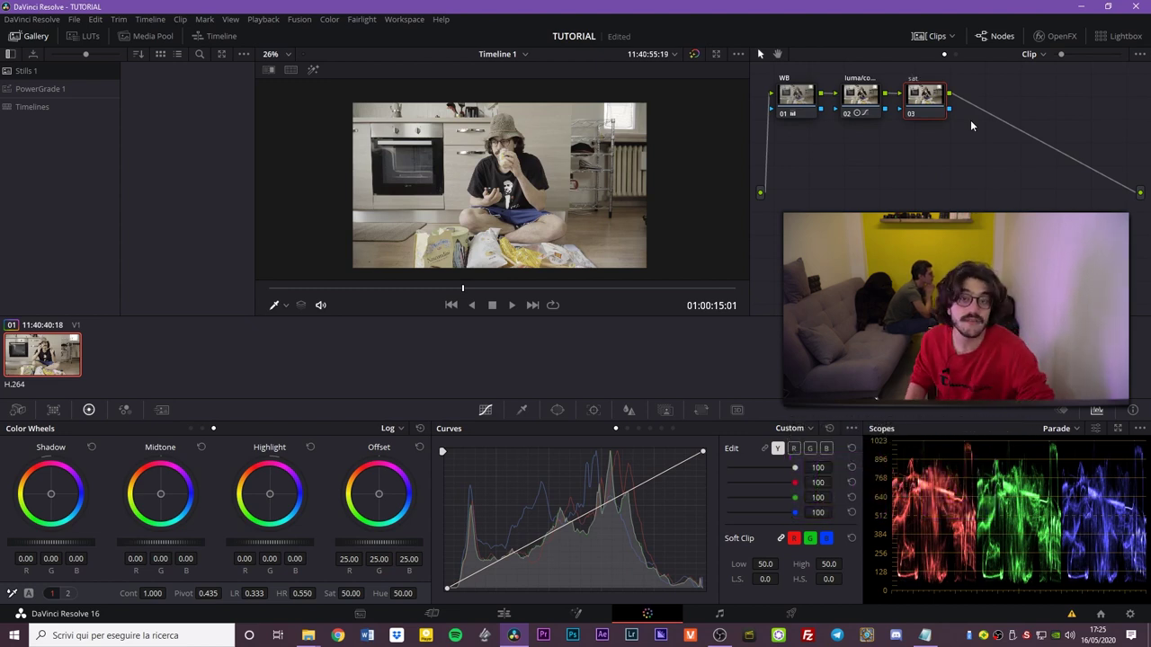
In the RGB Mixer, set the red, green and blue output gains each to 2.00.
click(124, 410)
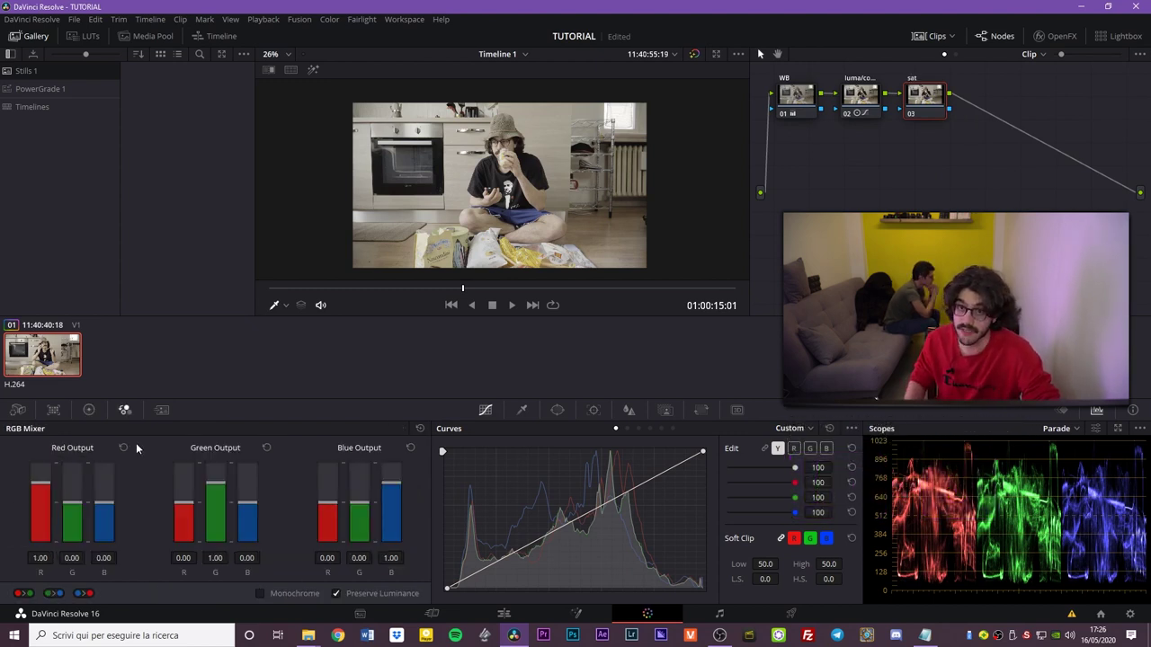
click(89, 410)
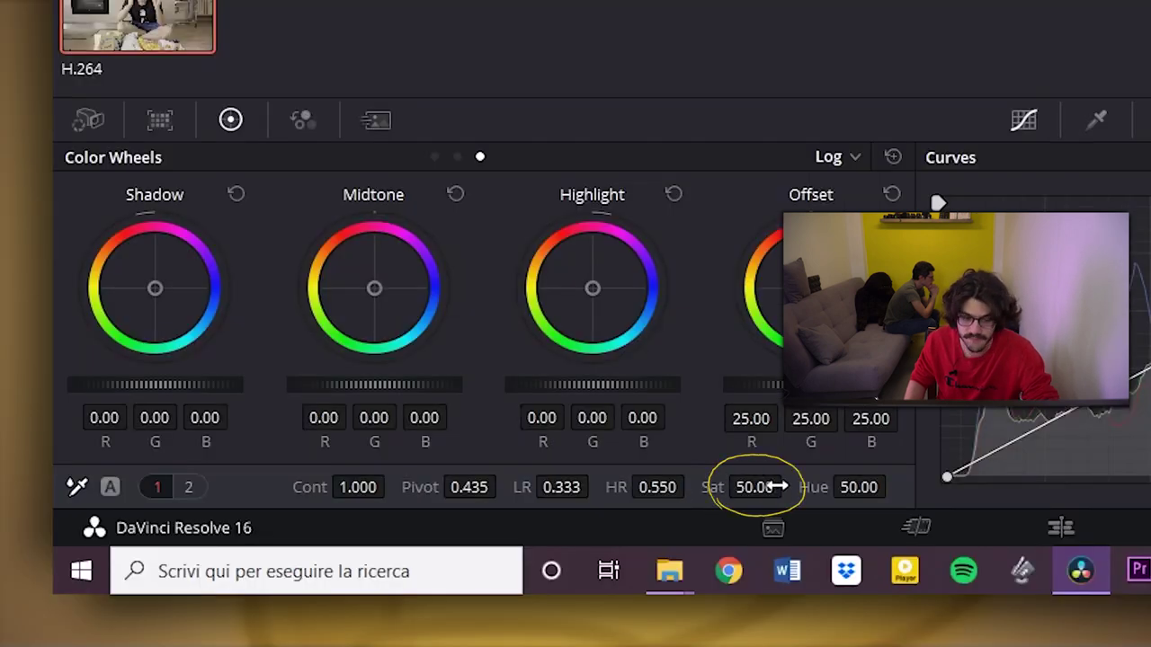
click(300, 122)
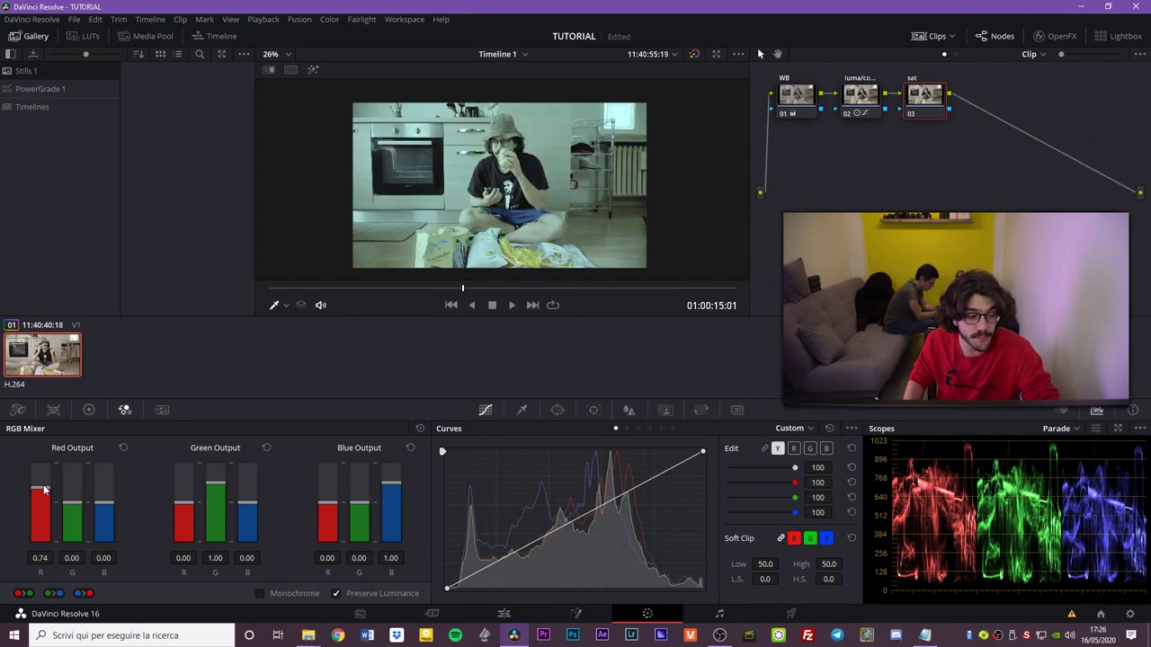
drag(42, 480, 42, 452)
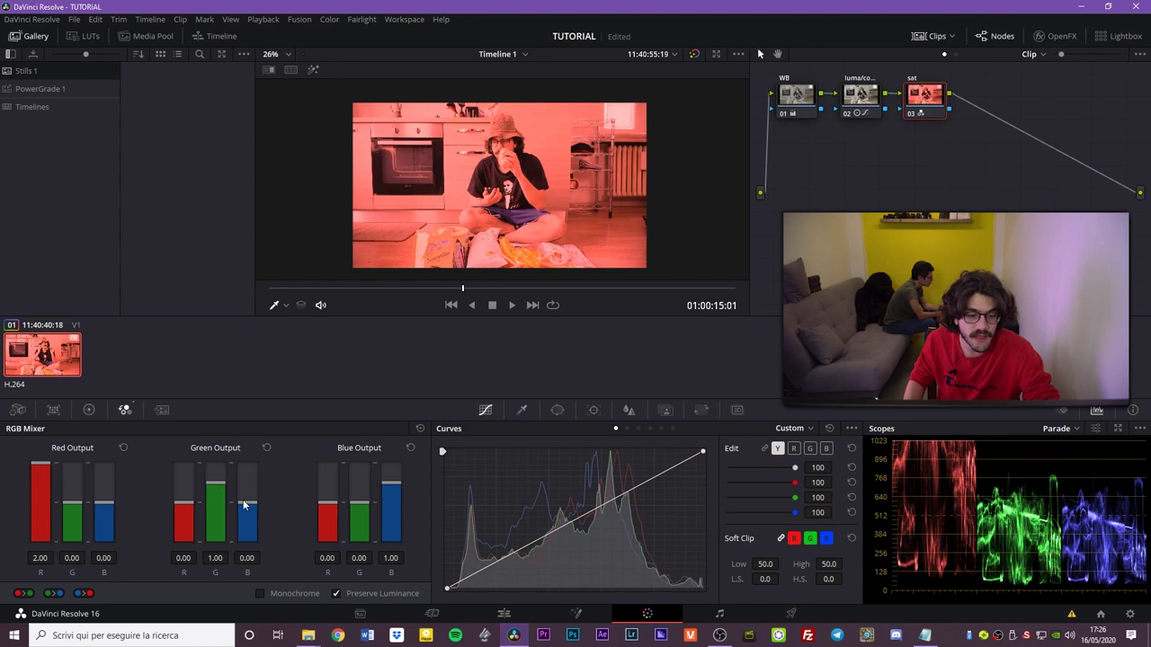
drag(219, 486, 218, 450)
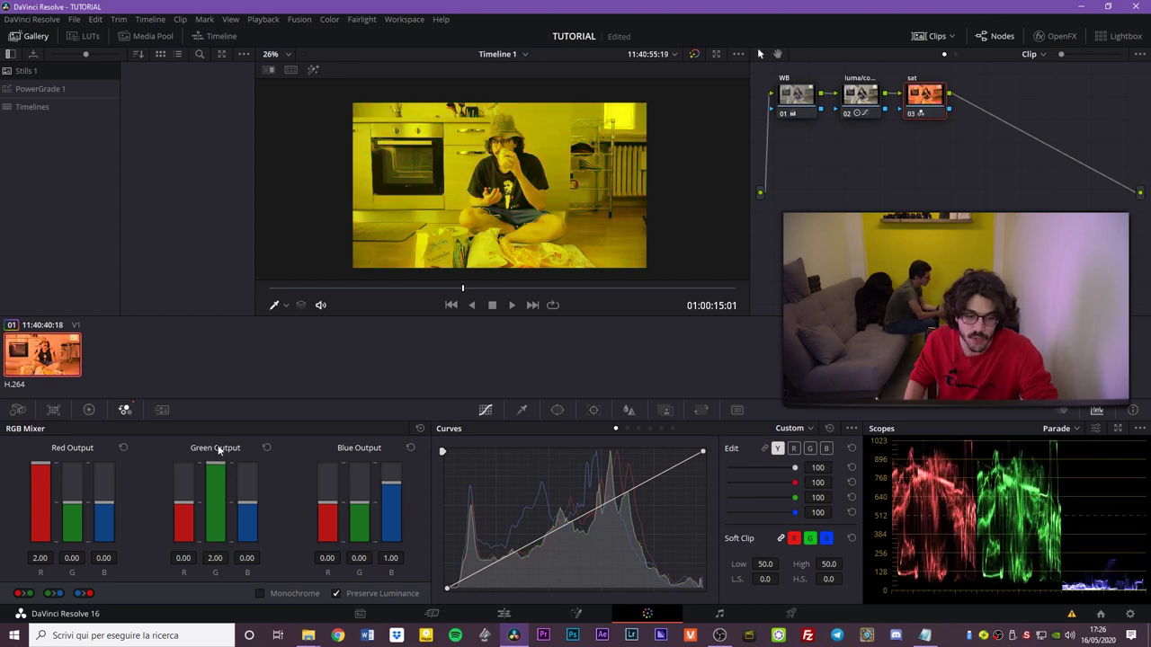
drag(386, 486, 389, 450)
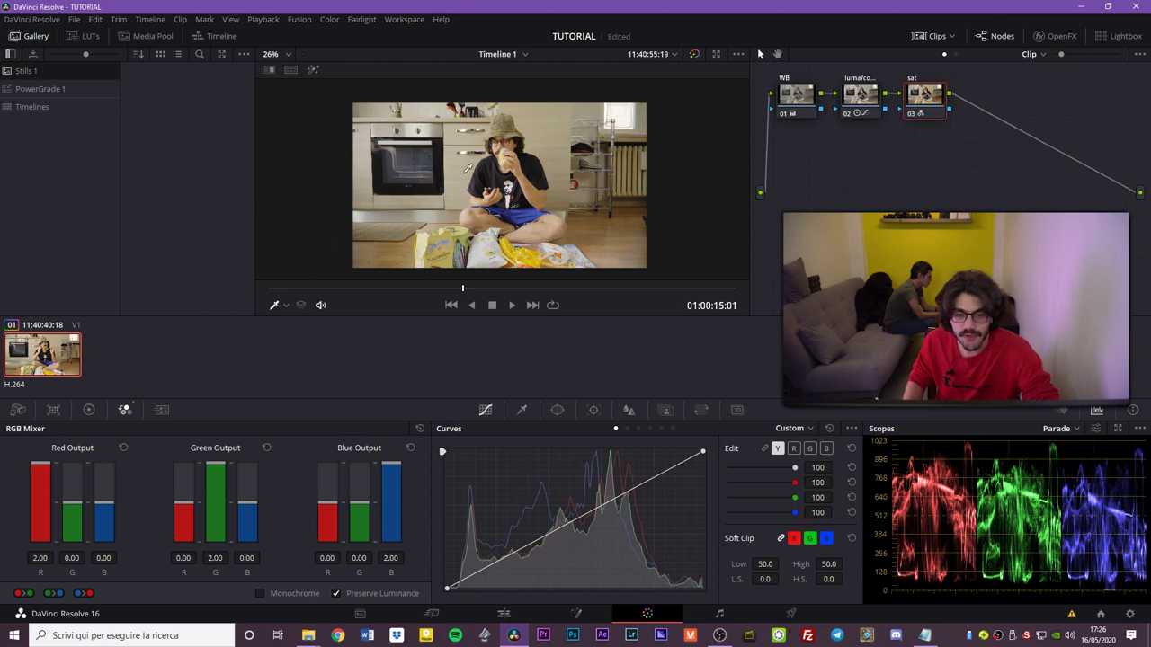
click(1048, 431)
click(1094, 414)
Change the scope type from Parade to Vectorscope.
click(1073, 429)
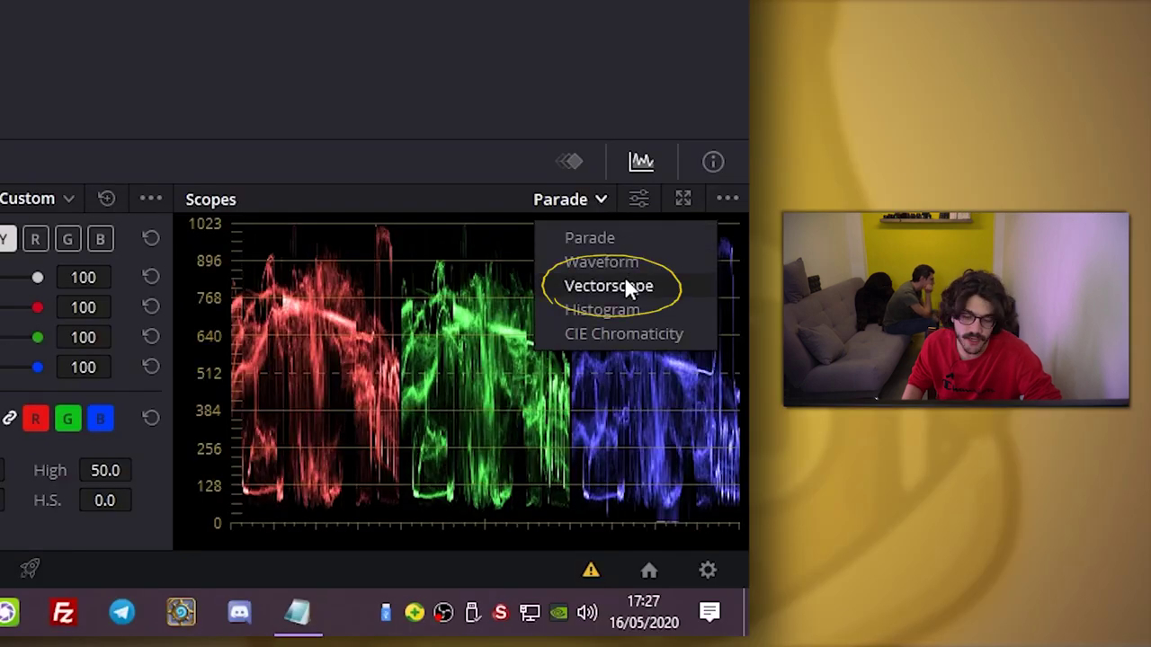
click(628, 284)
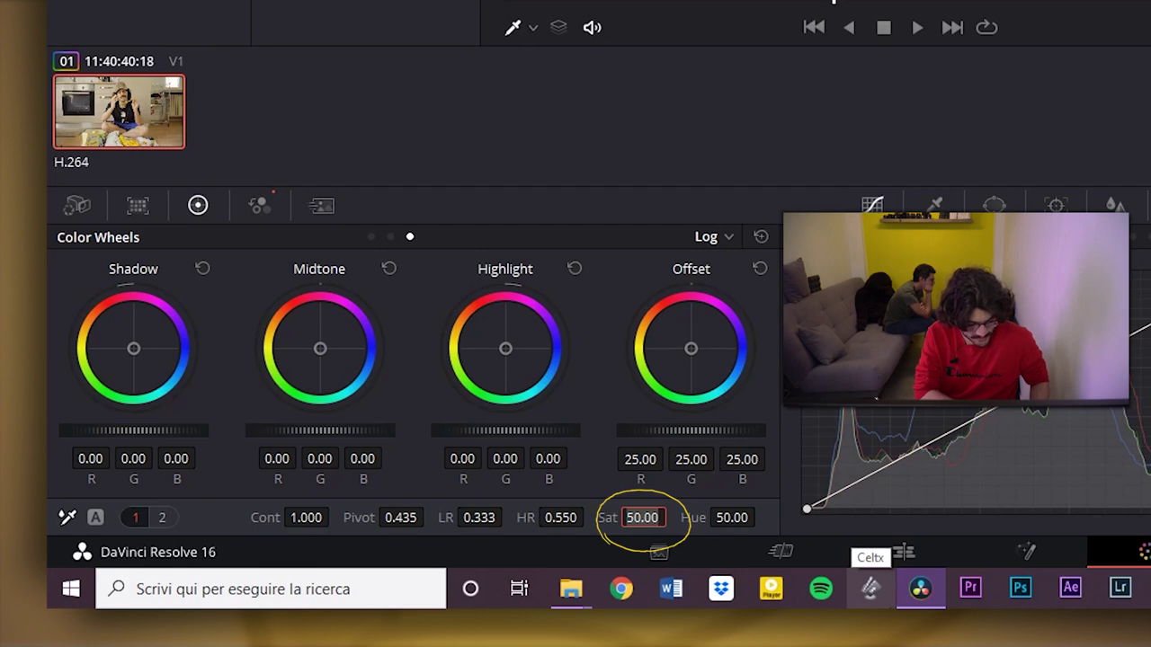
Enter 48 as the saturation of the sat node.
text(48)
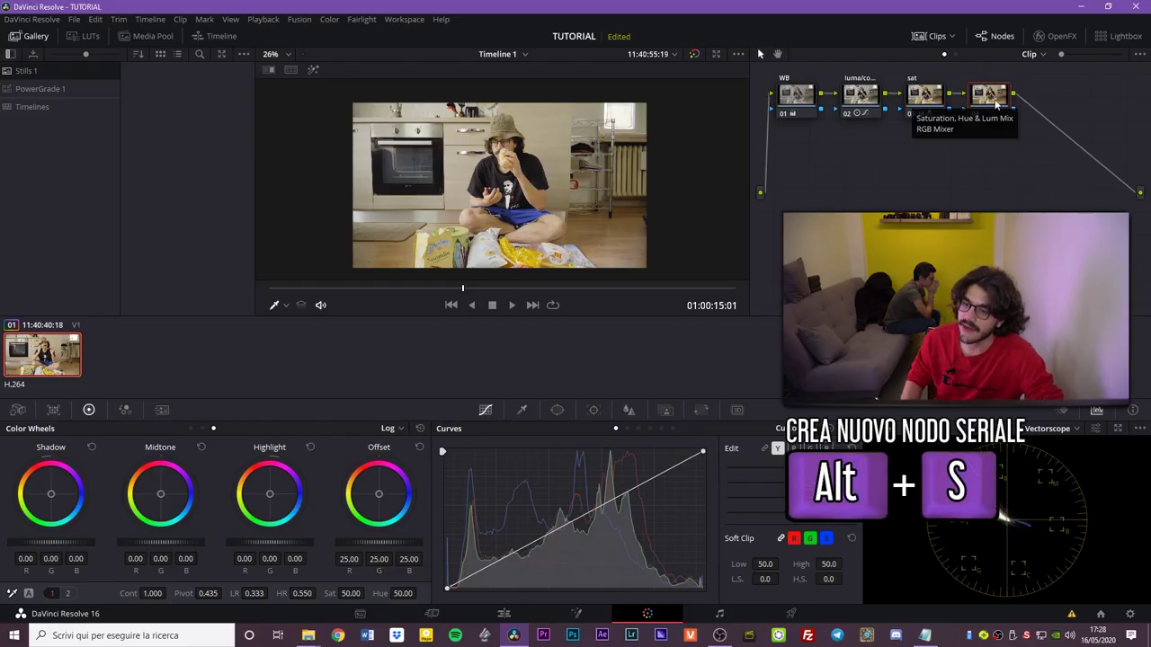
Label node 04 as 'sat' in the node chain.
right_click(995, 105)
key(Escape)
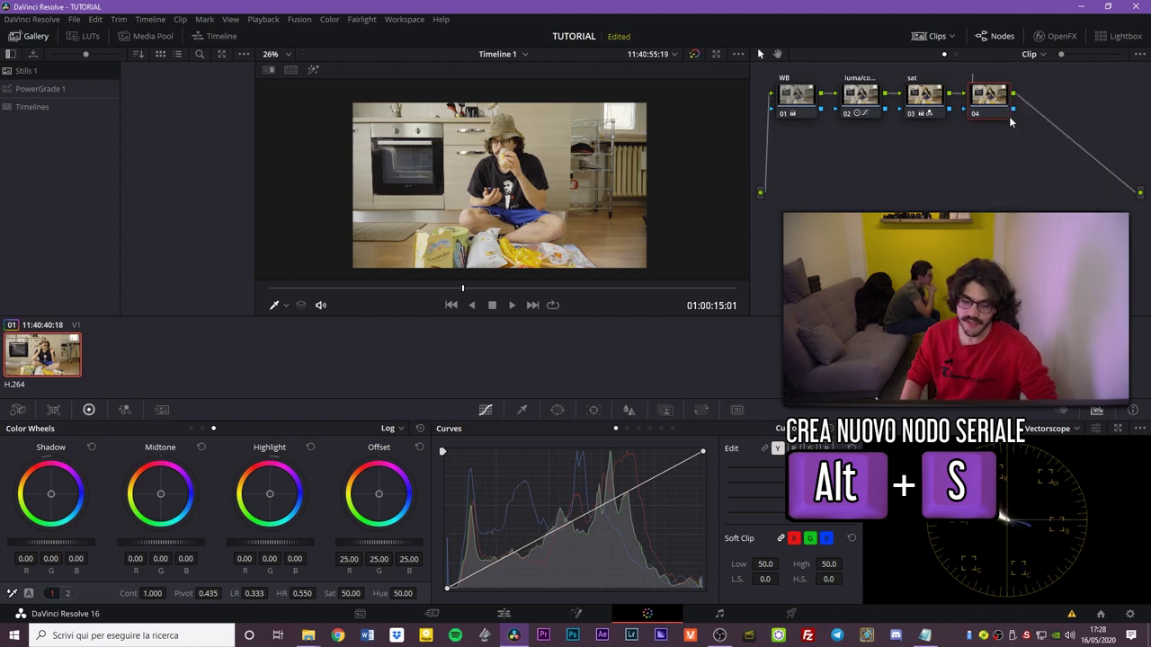
text(sat)
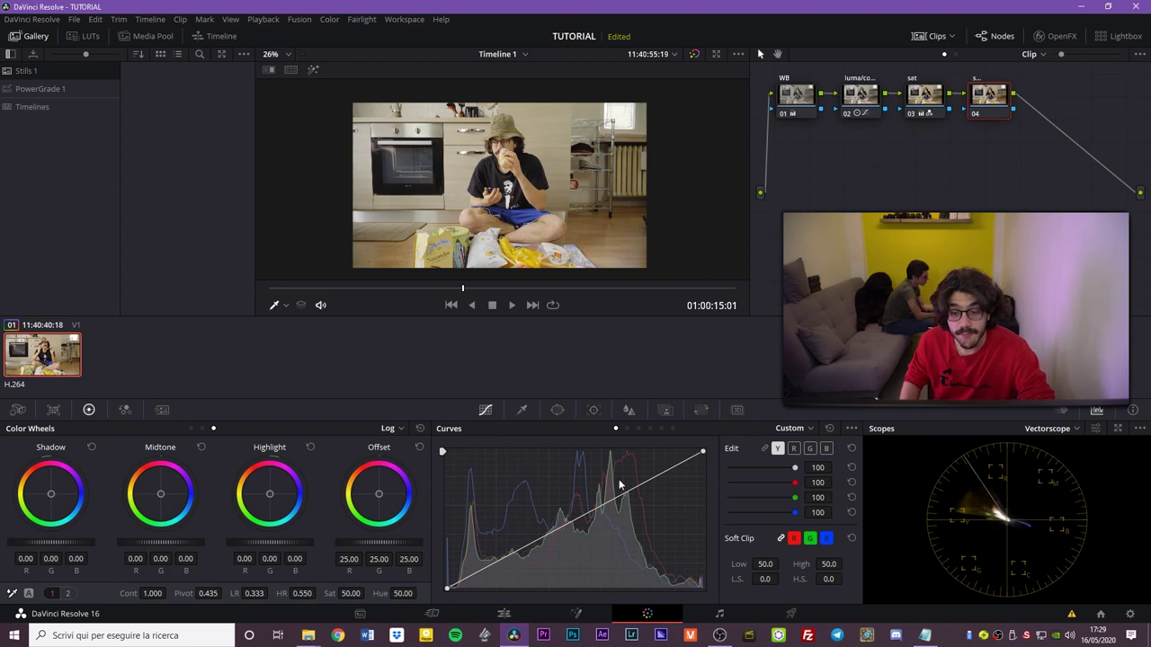
Switch node 04's curves panel from the custom curve to Hue Vs Hue.
click(628, 431)
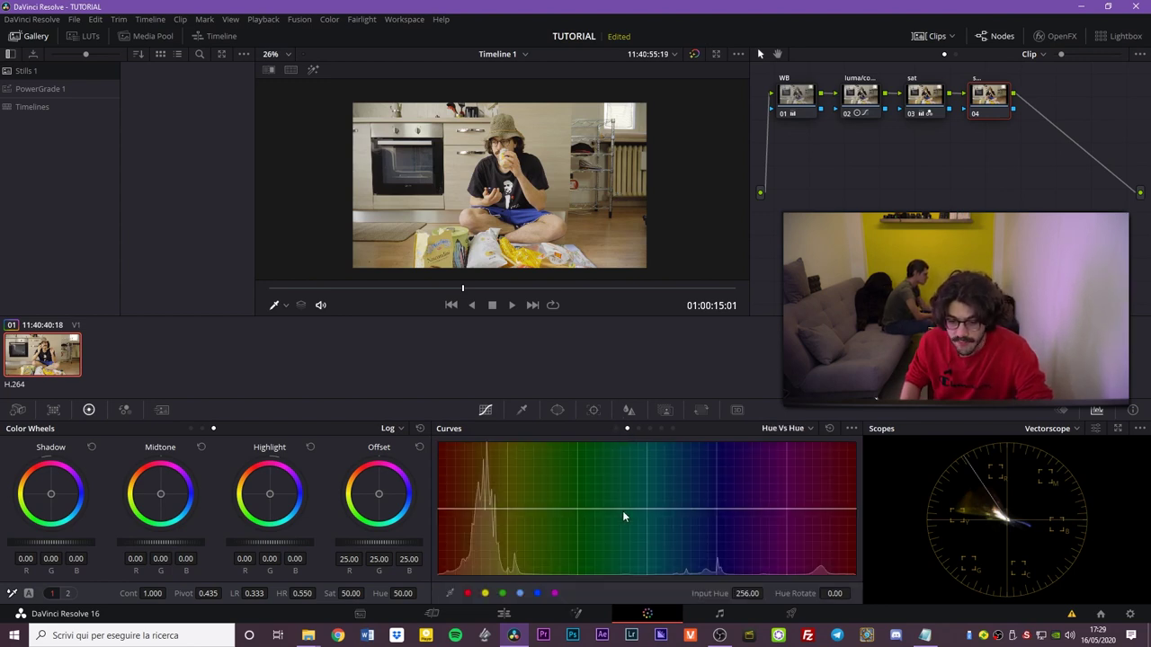
click(782, 429)
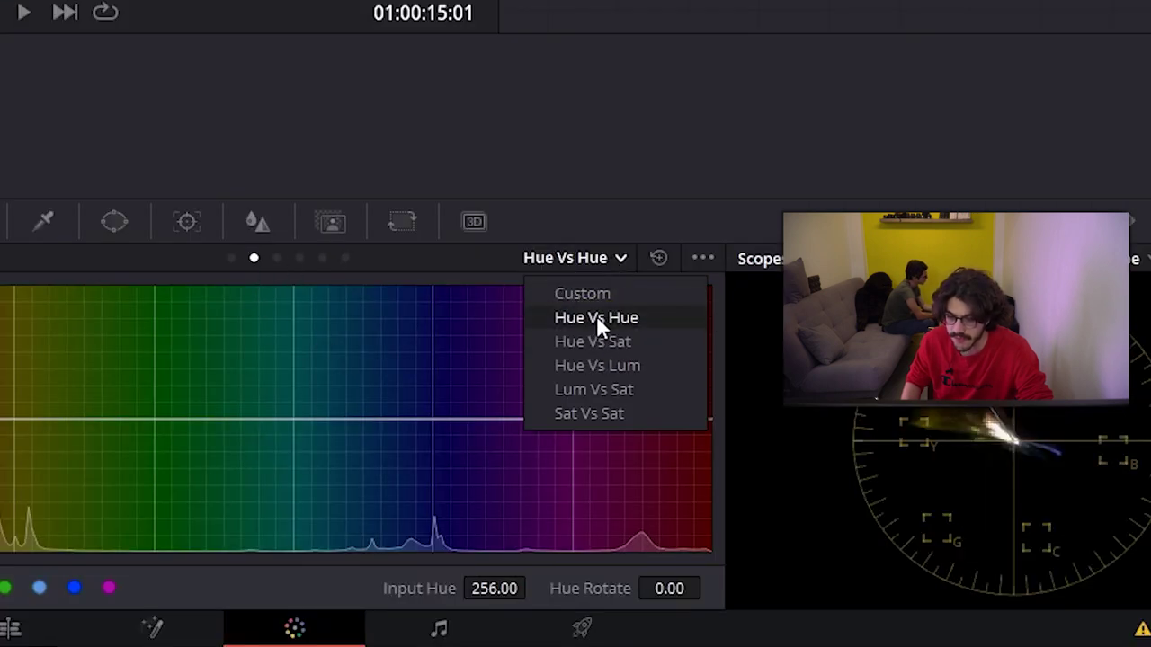
click(597, 317)
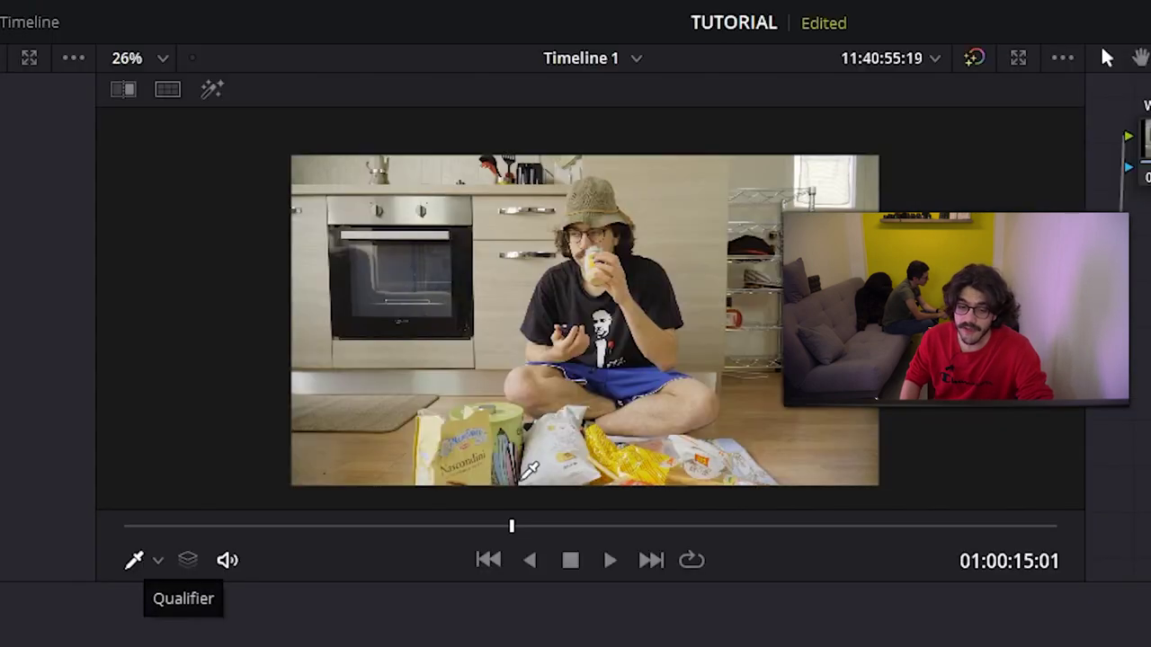
scroll(757, 286, up, 3)
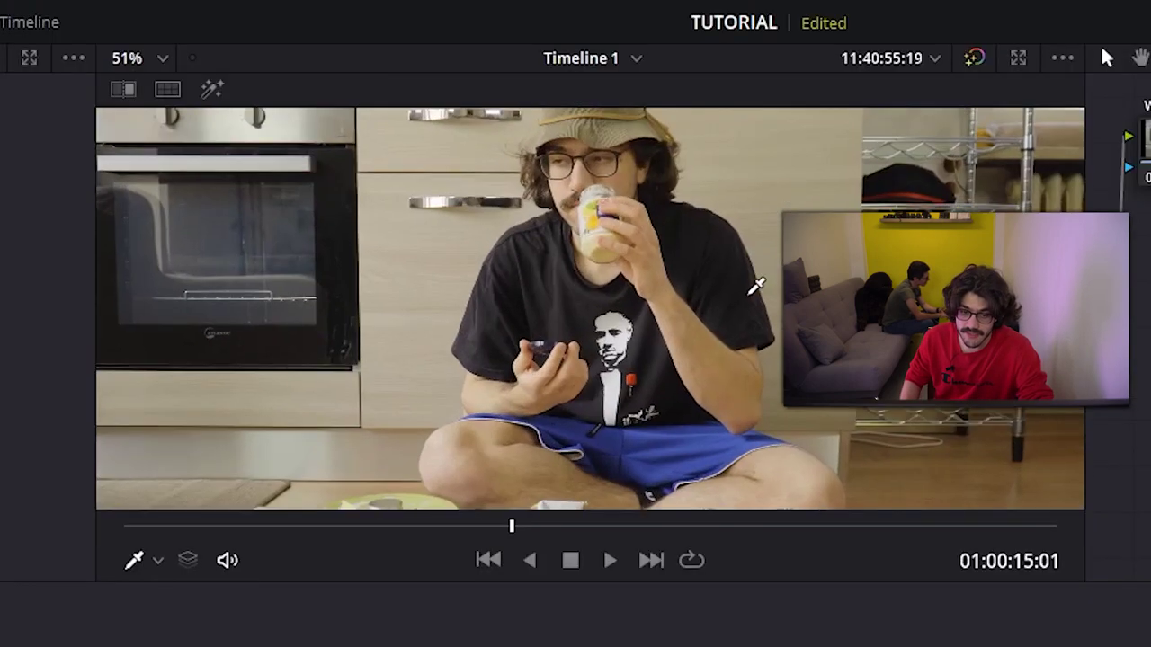
scroll(757, 285, up, 1)
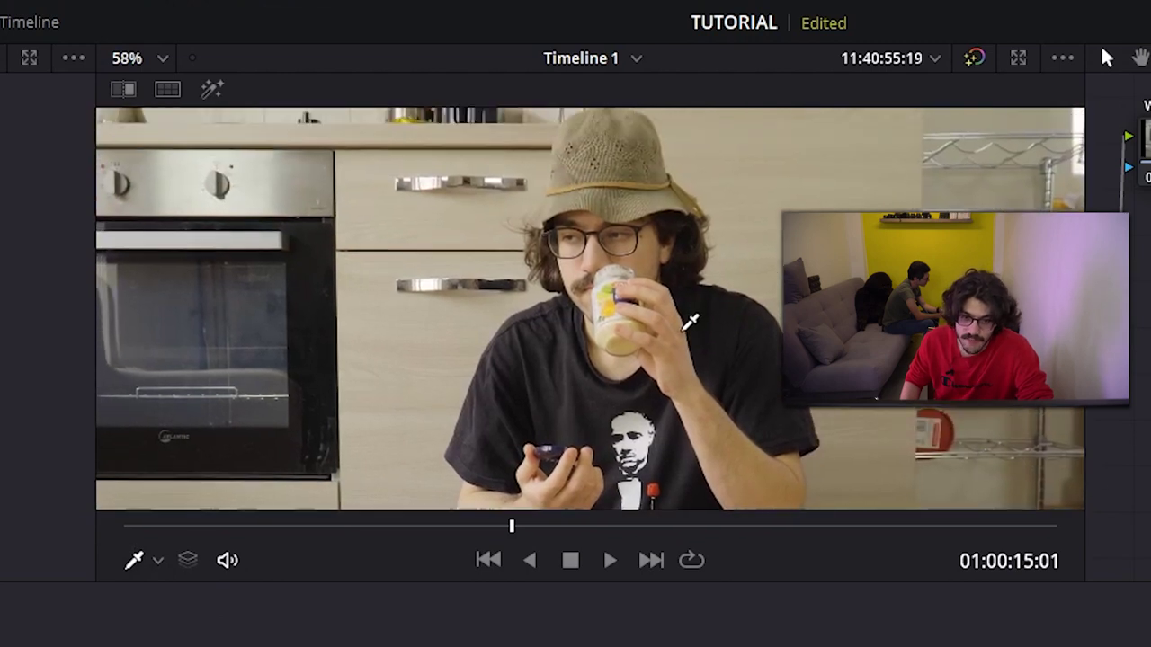
scroll(688, 321, up, 4)
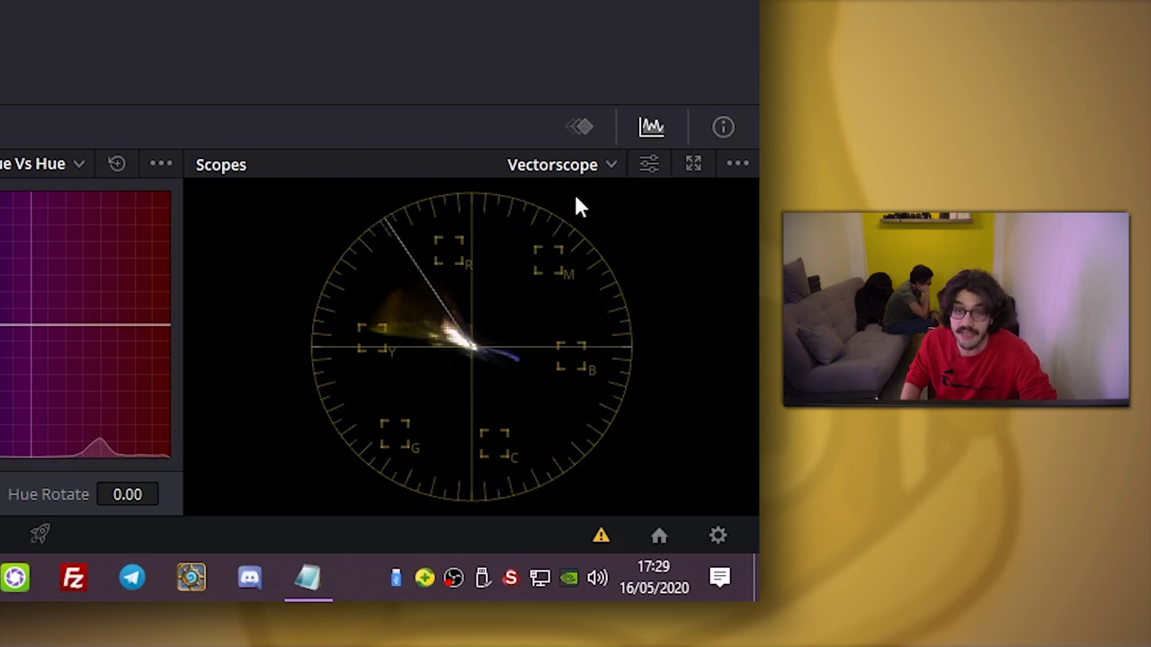
Toggle the vectorscope's skin tone indicator off and back on, leaving the skin line visible.
click(647, 167)
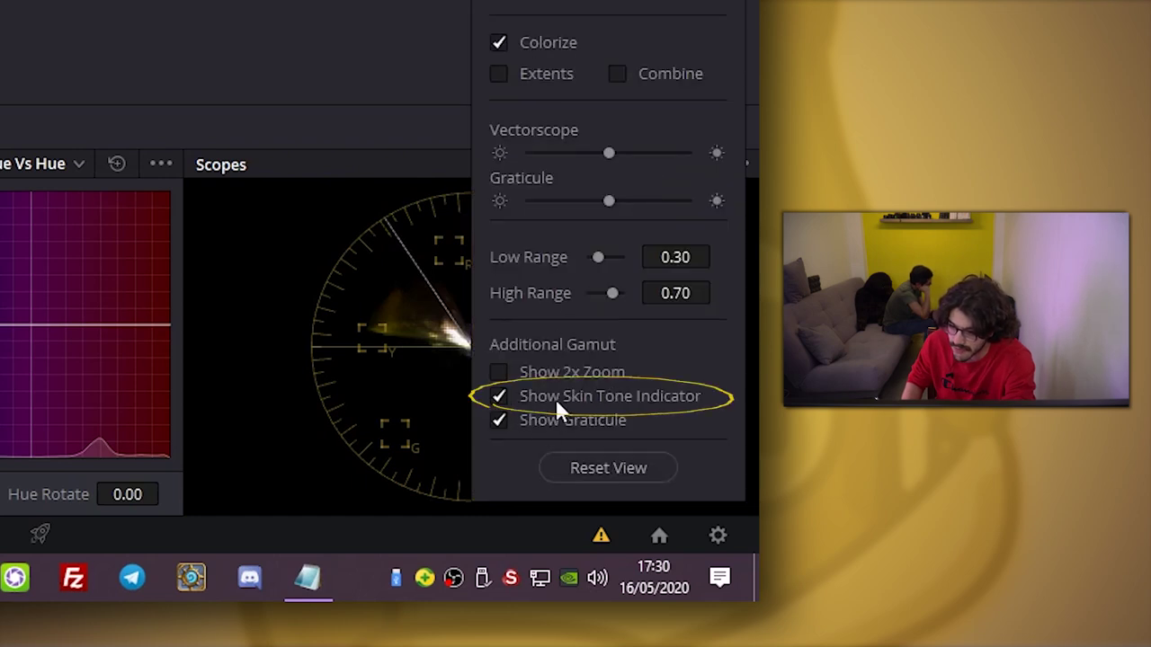
click(497, 396)
click(499, 397)
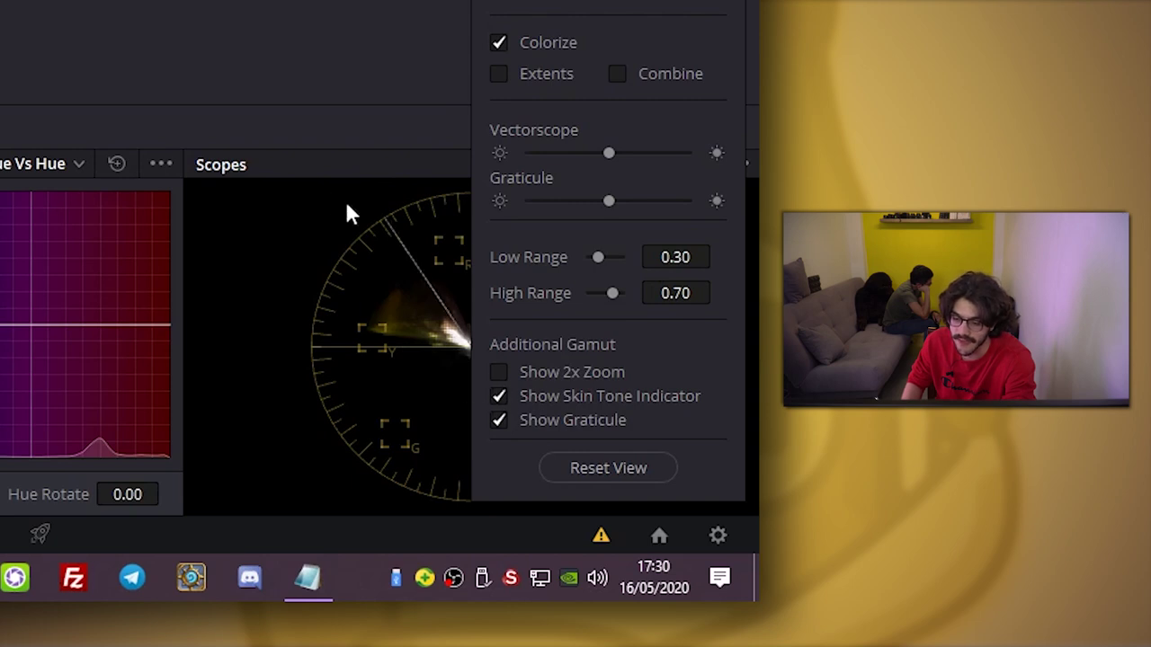
click(428, 183)
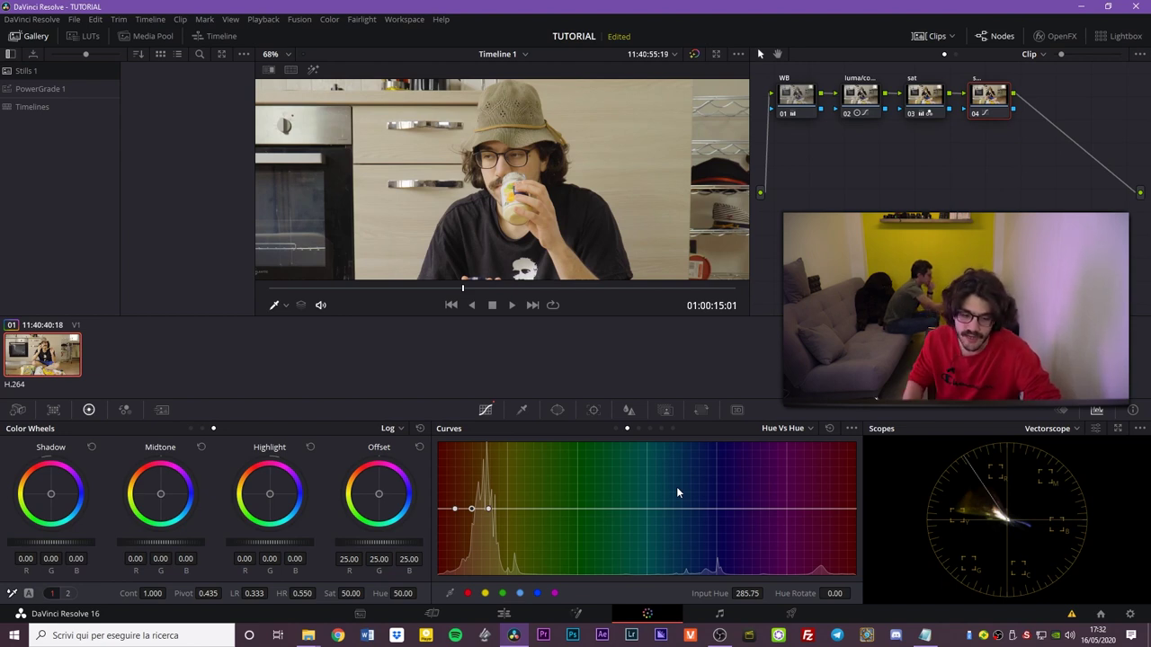
Fine-tune the middle Hue Vs Hue skin-tone point until Hue Rotate reads 6.43.
mouse_move(471, 510)
mouse_down()
mouse_move(467, 426)
mouse_move(474, 512)
mouse_up()
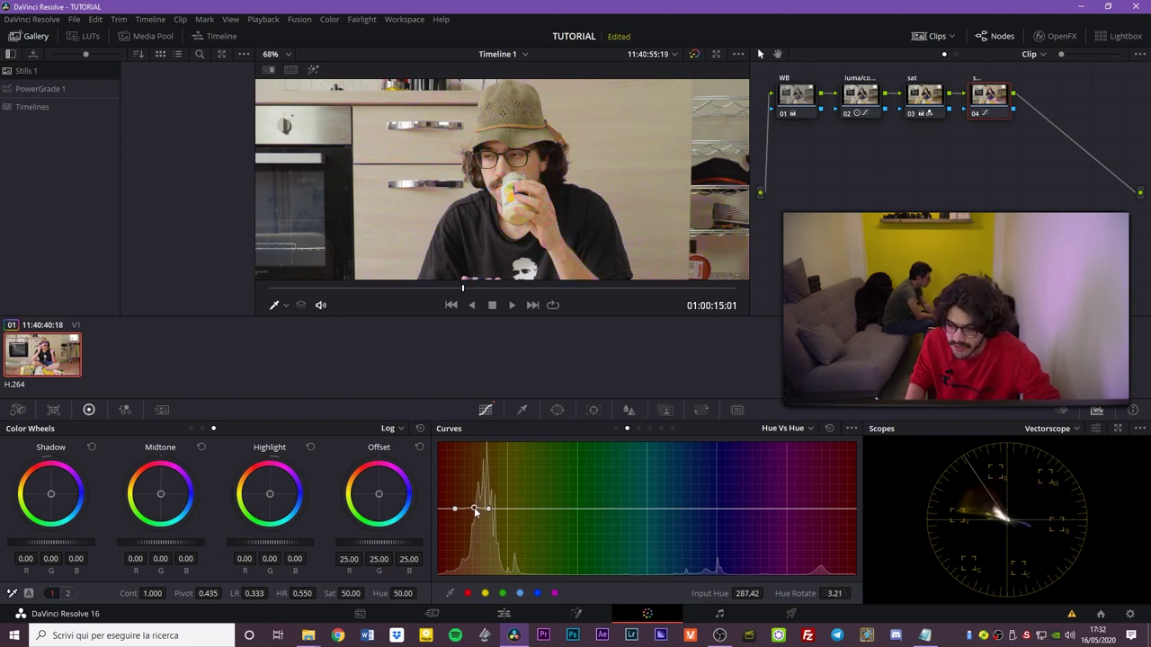
drag(475, 513, 479, 510)
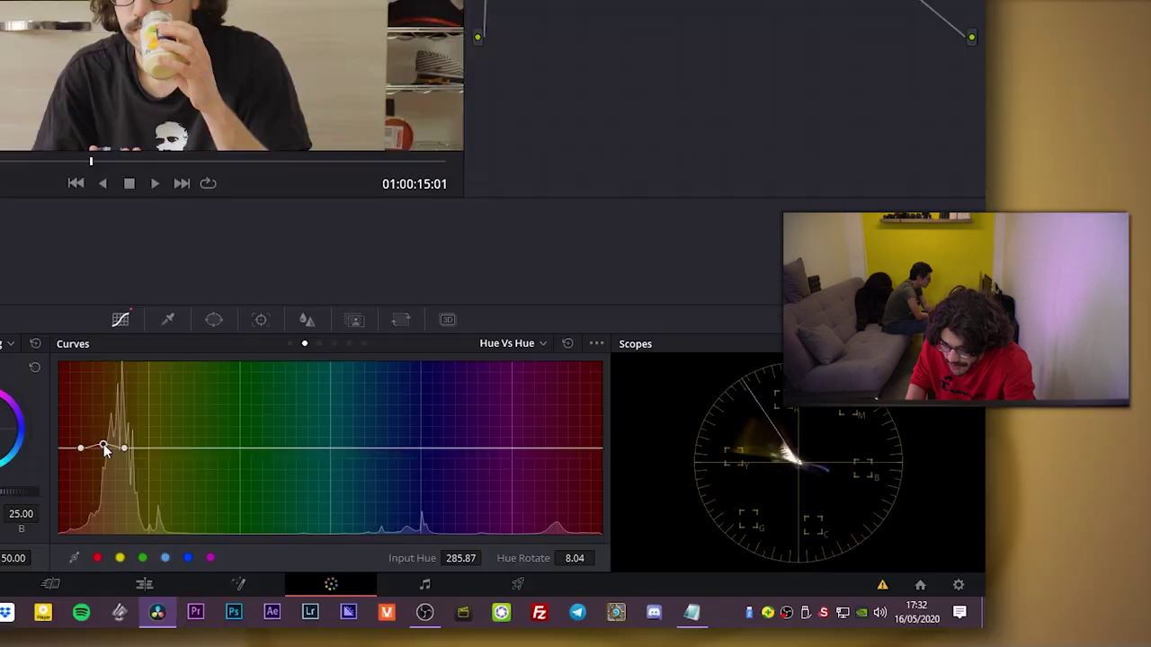
drag(474, 508, 474, 508)
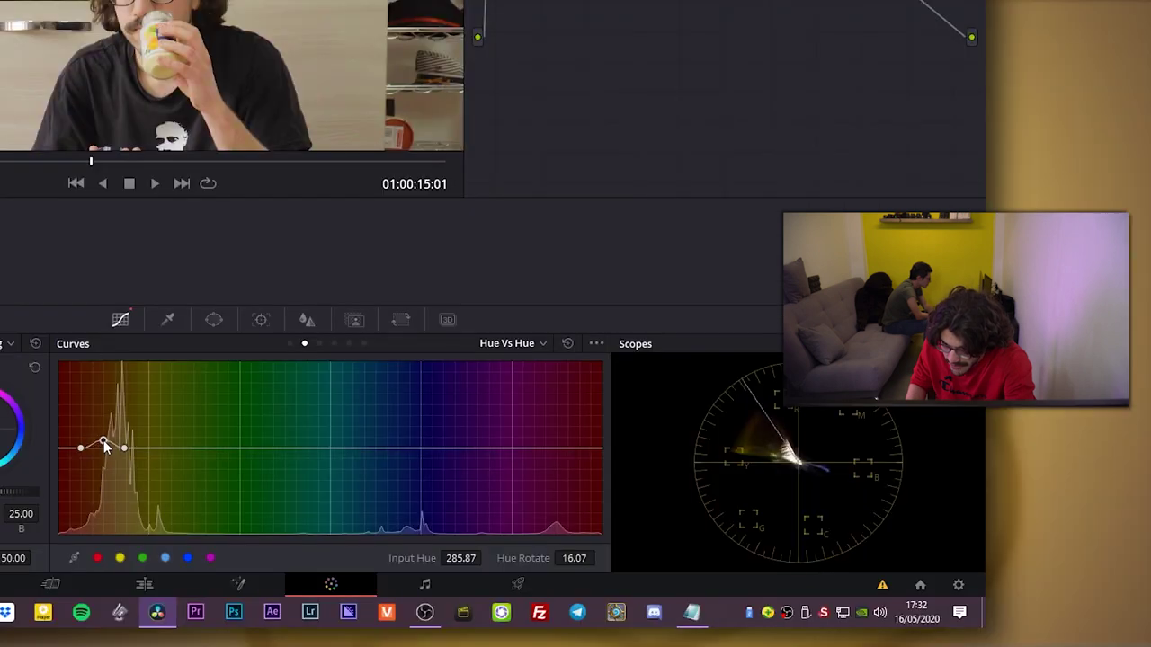
drag(105, 450, 99, 452)
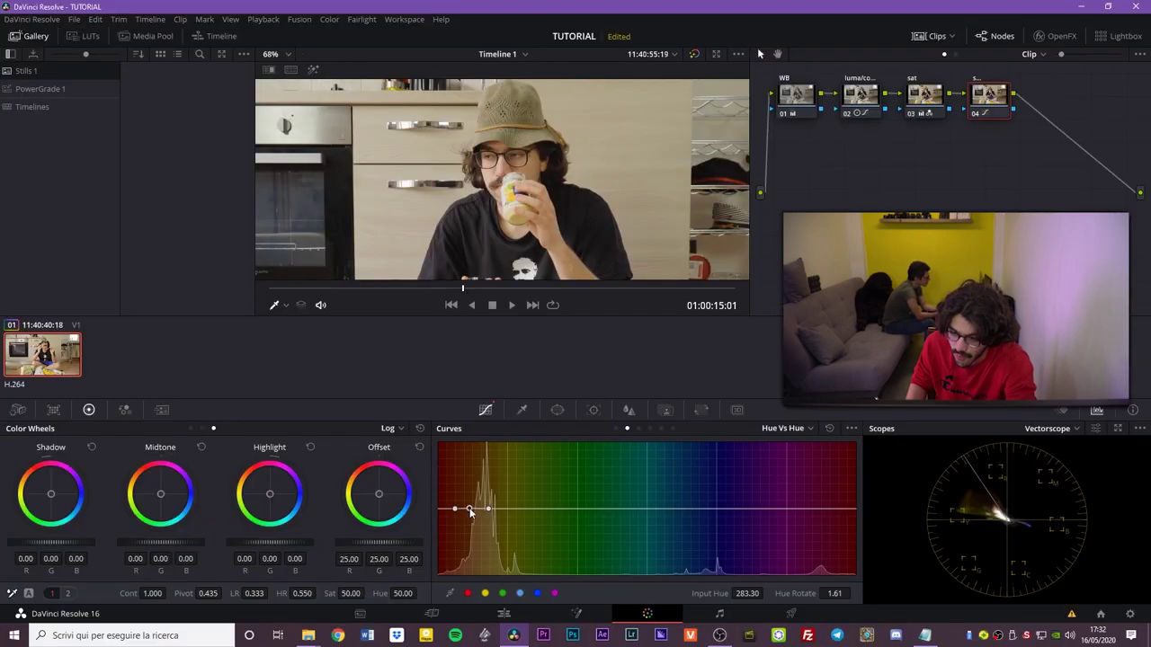
drag(469, 512, 470, 508)
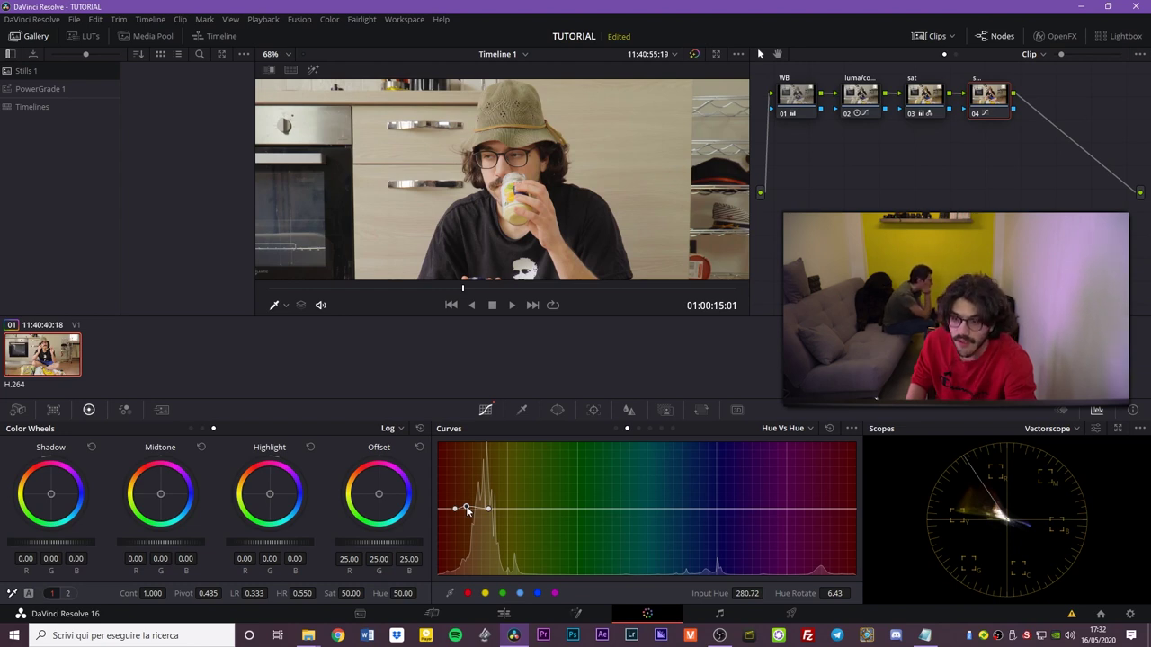
scroll(609, 140, down, 2)
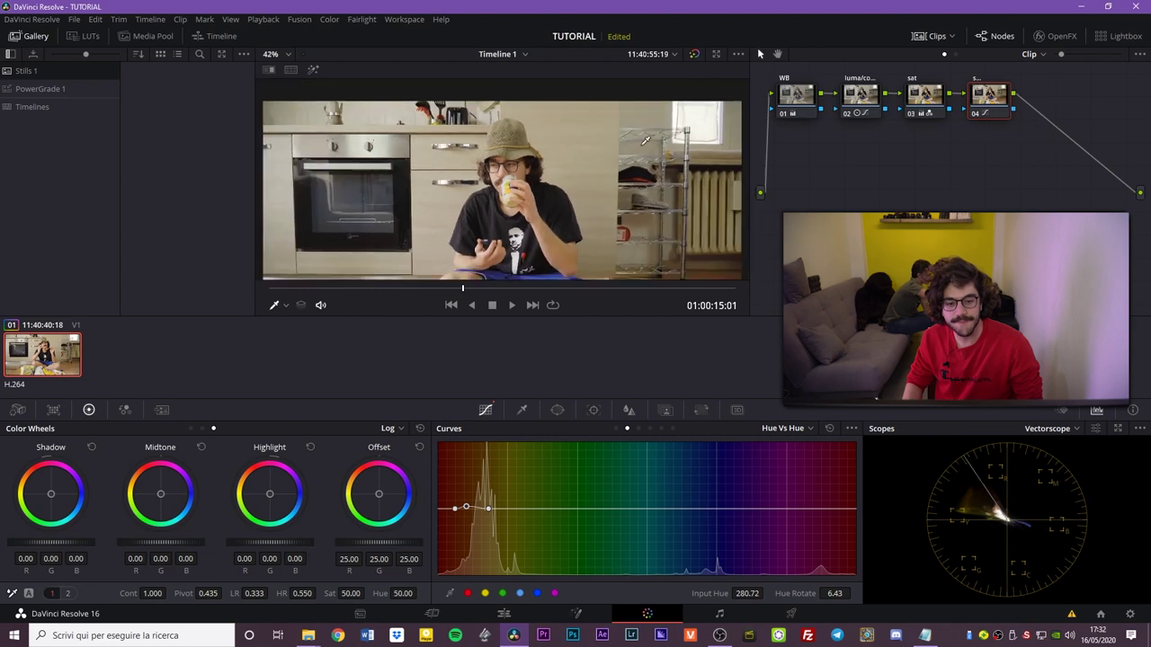
scroll(609, 139, down, 2)
scroll(604, 148, down, 2)
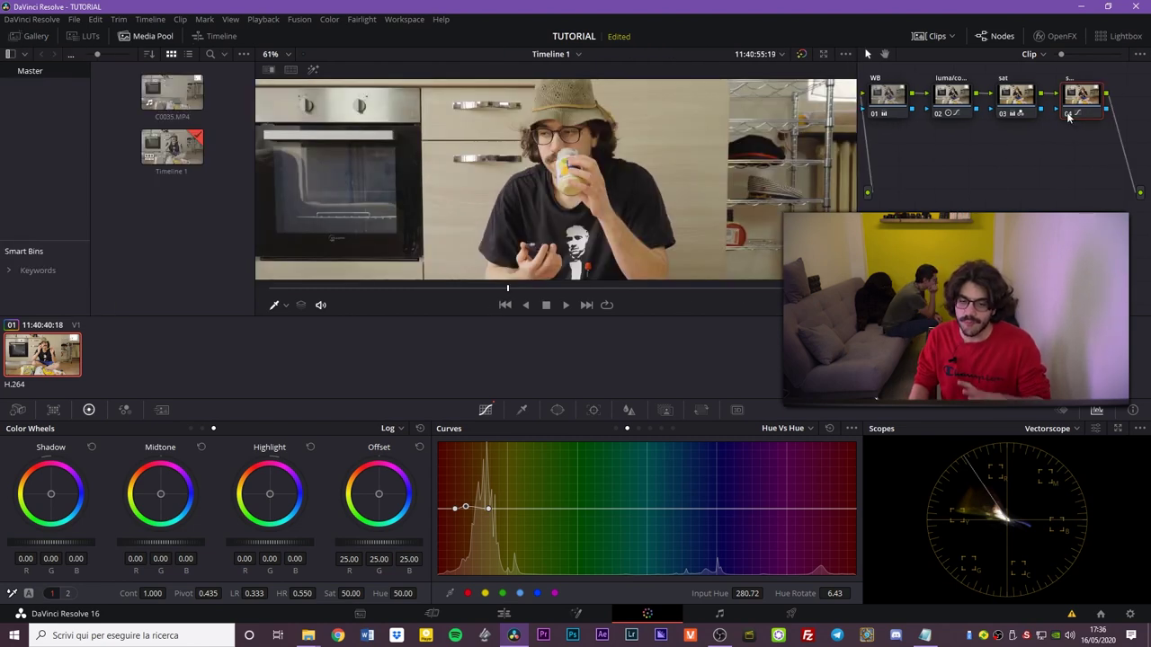
click(1068, 117)
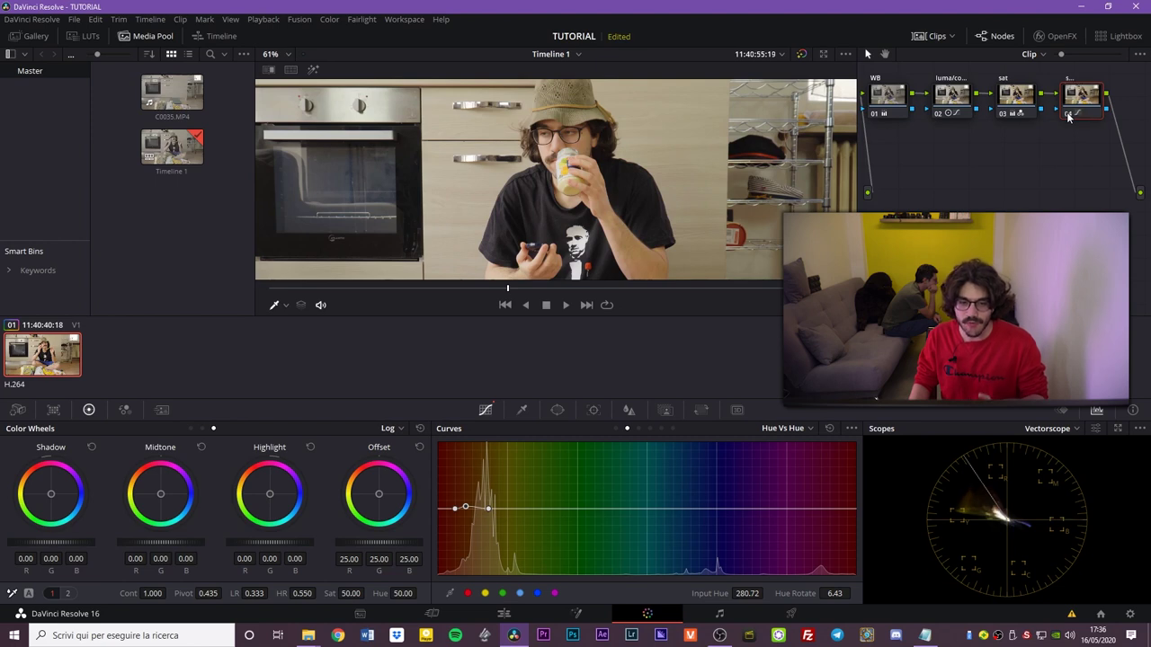
click(1068, 116)
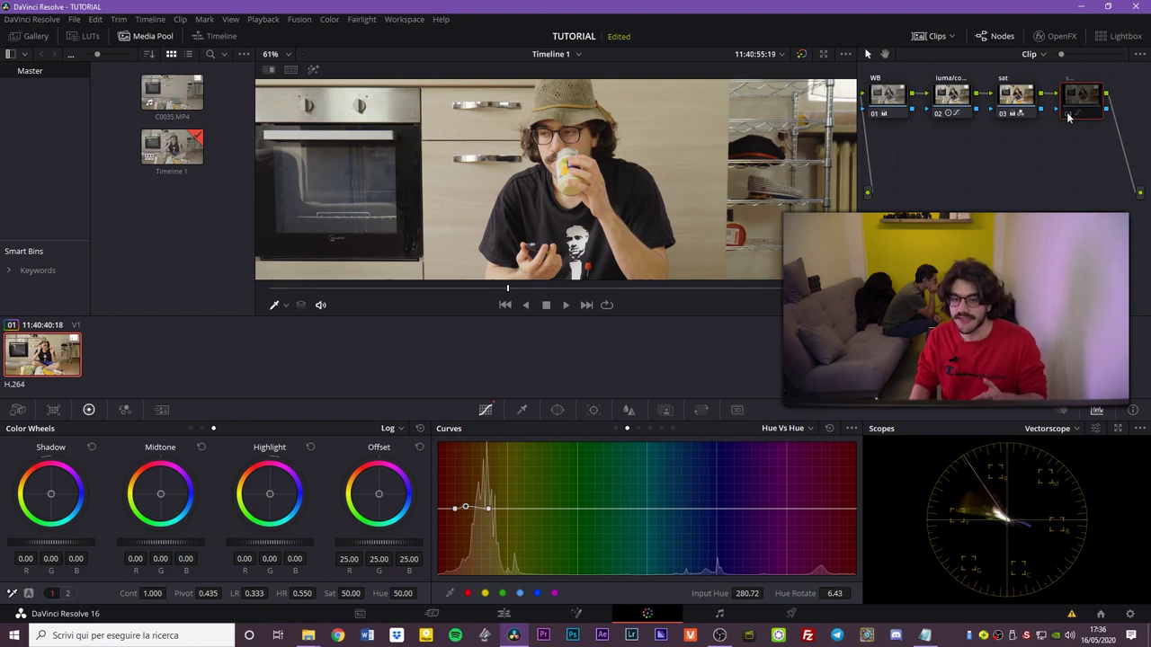
click(1068, 117)
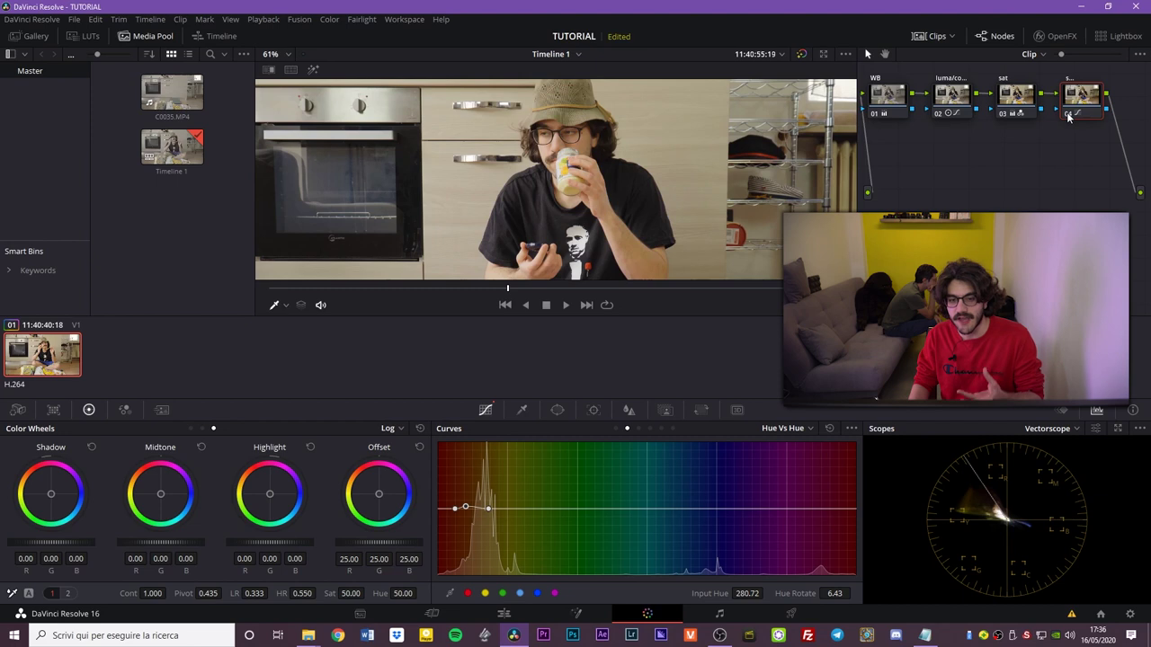